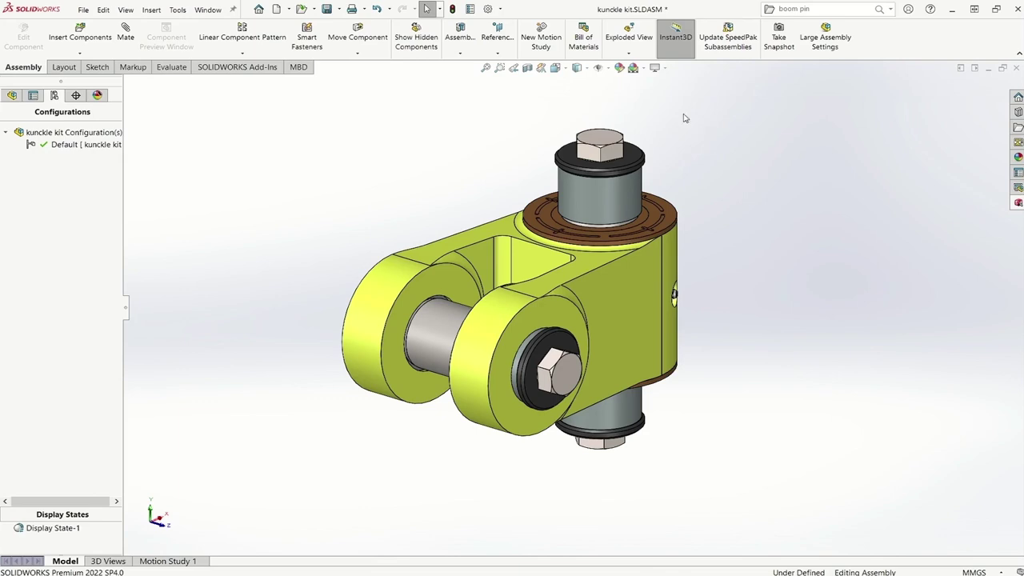
Explode the left bolt, washer and bushing leftward along the pin axis, spacing the bolt furthest out.
{"action": "left_click", "coordinate": [628, 39]}
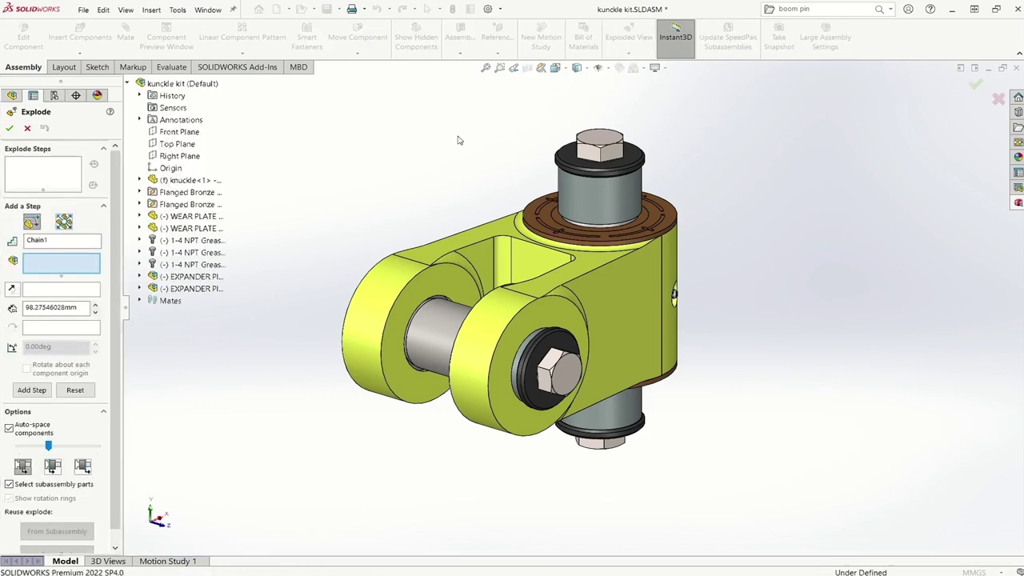
{"action": "mouse_move", "coordinate": [422, 174]}
{"action": "middle_mouse_down"}
{"action": "mouse_move", "coordinate": [478, 164]}
{"action": "mouse_move", "coordinate": [413, 288]}
{"action": "middle_mouse_up"}
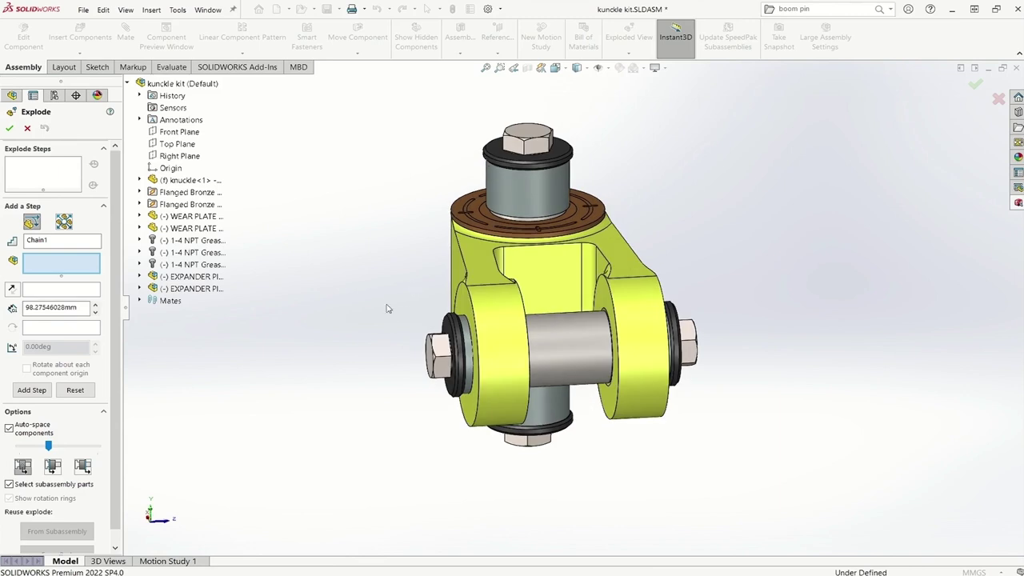
{"action": "left_click_drag", "start_coordinate": [548, 417], "coordinate": [549, 417]}
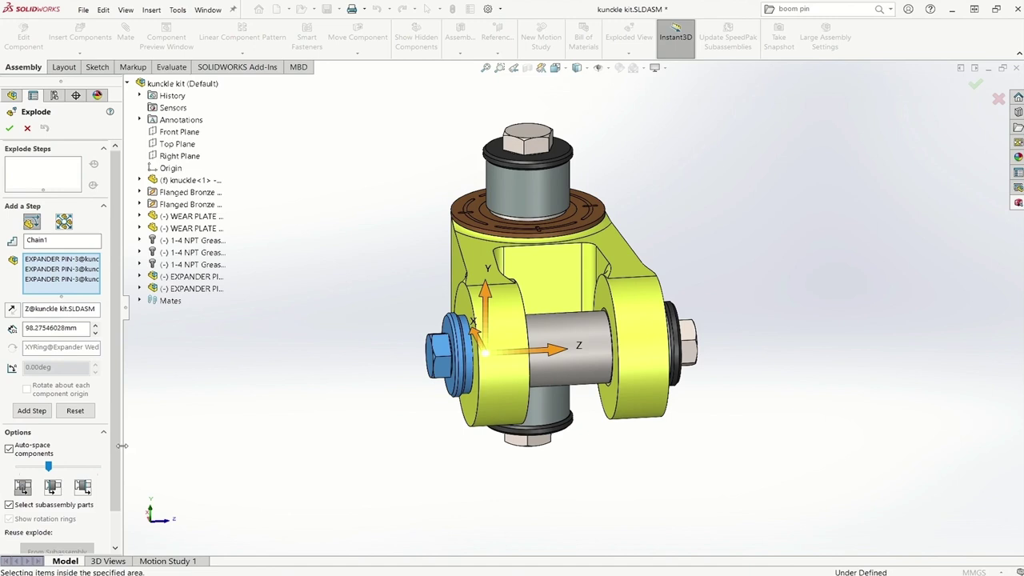
{"action": "scroll", "coordinate": [96, 472], "scroll_direction": "down", "scroll_amount": 1}
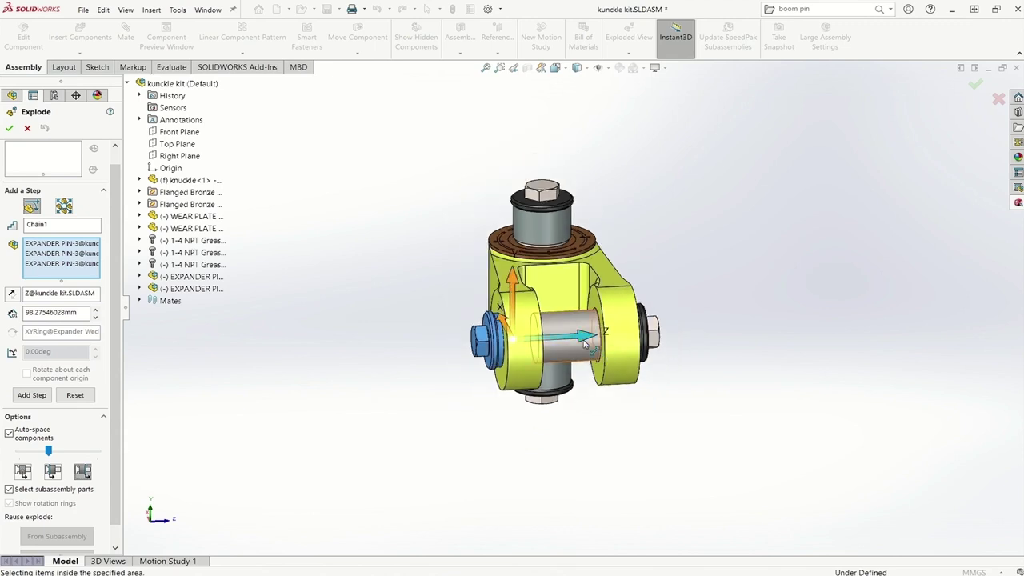
{"action": "left_click_drag", "start_coordinate": [568, 342], "coordinate": [436, 356]}
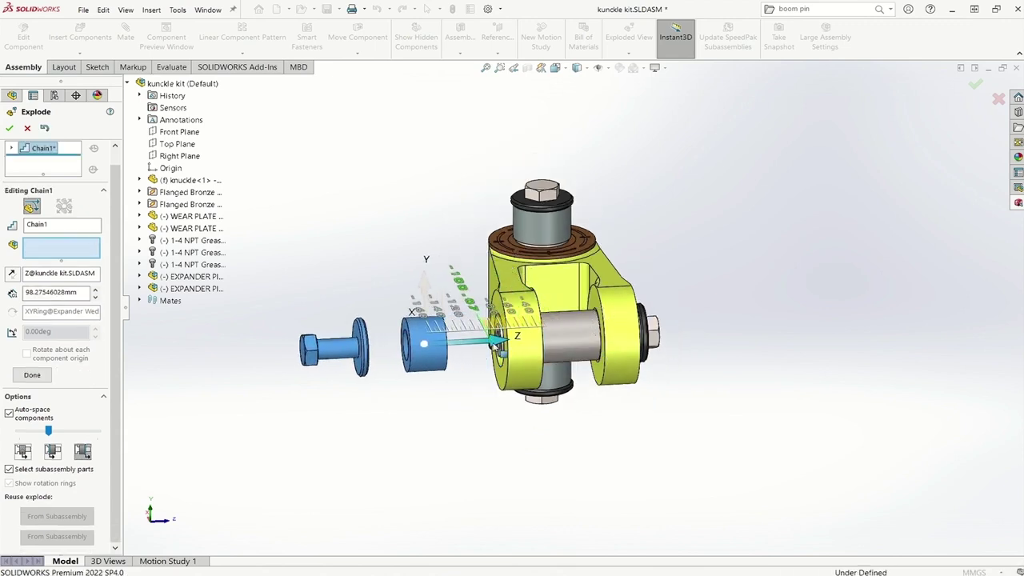
{"action": "scroll", "coordinate": [292, 339], "scroll_direction": "down", "scroll_amount": 3}
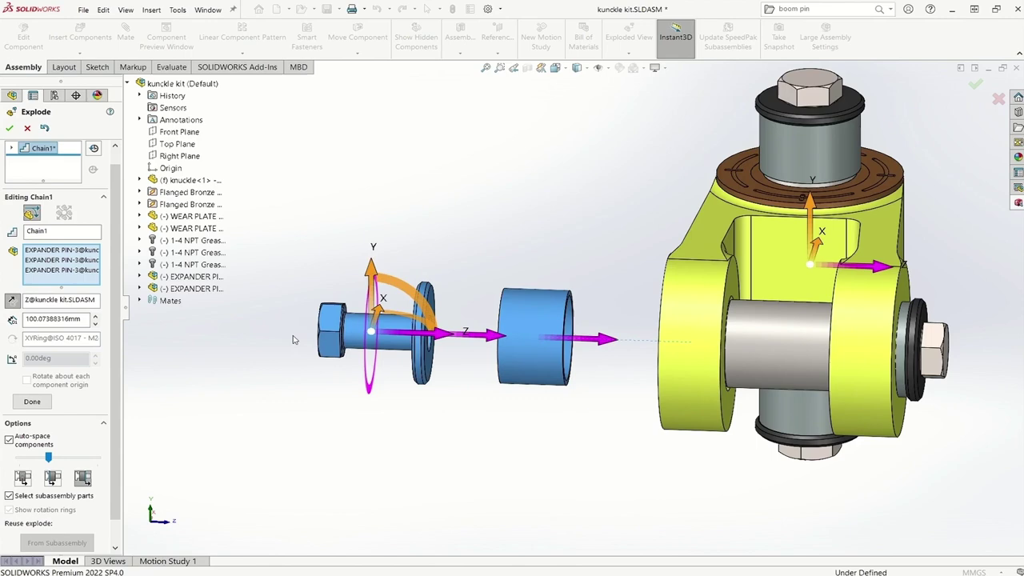
{"action": "scroll", "coordinate": [345, 334], "scroll_direction": "down", "scroll_amount": 2}
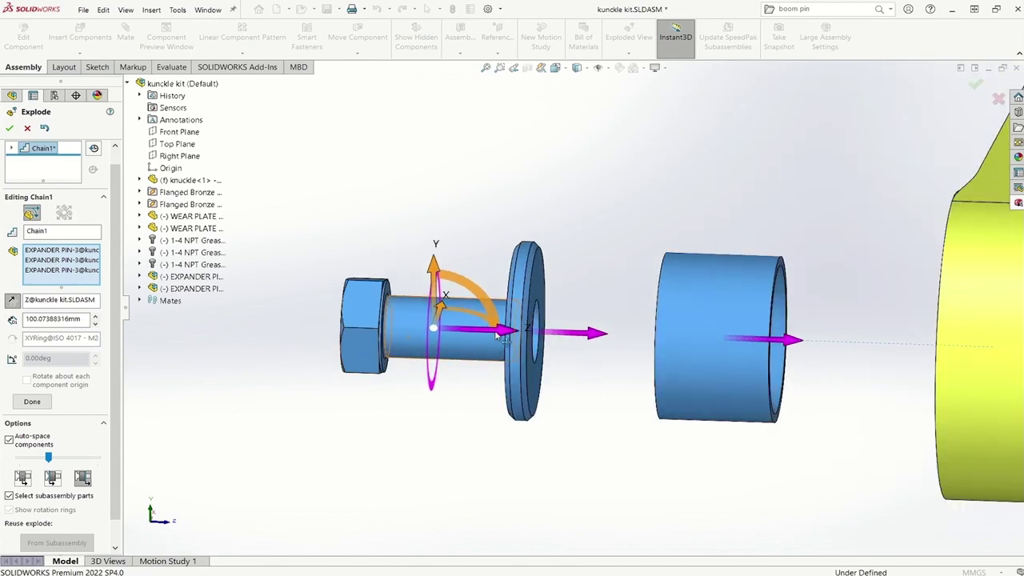
{"action": "left_click_drag", "start_coordinate": [498, 336], "coordinate": [406, 335]}
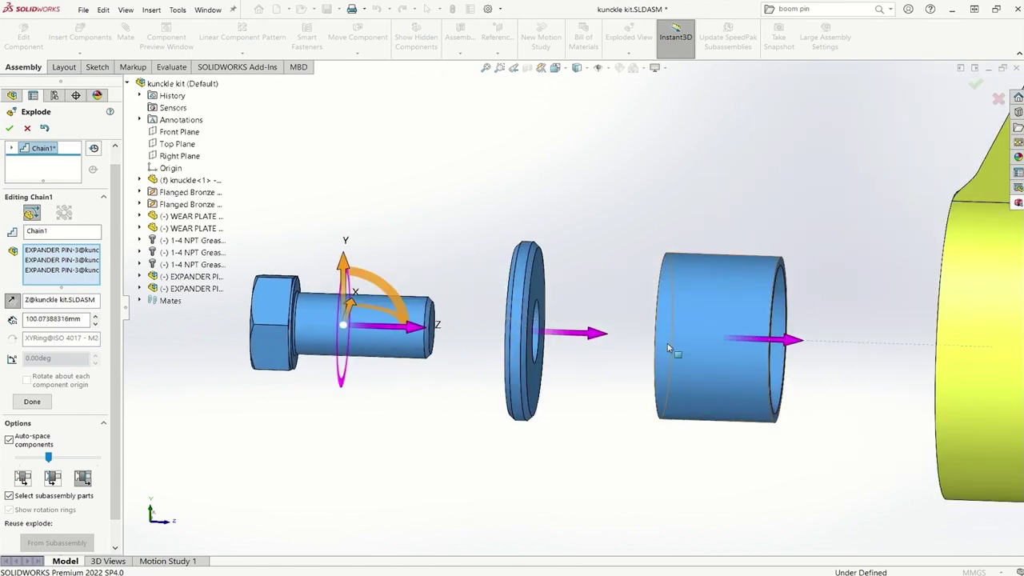
{"action": "scroll", "coordinate": [669, 349], "scroll_direction": "up", "scroll_amount": 3}
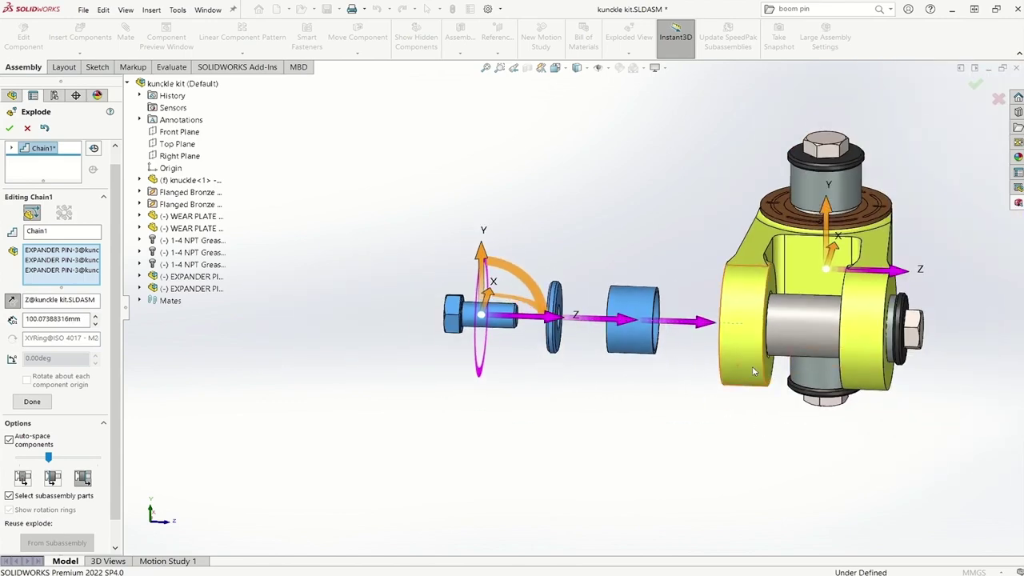
Drag the right pin, bushing, washer and bolt out to the right, leaving the wear plate out.
{"action": "left_click", "coordinate": [32, 401]}
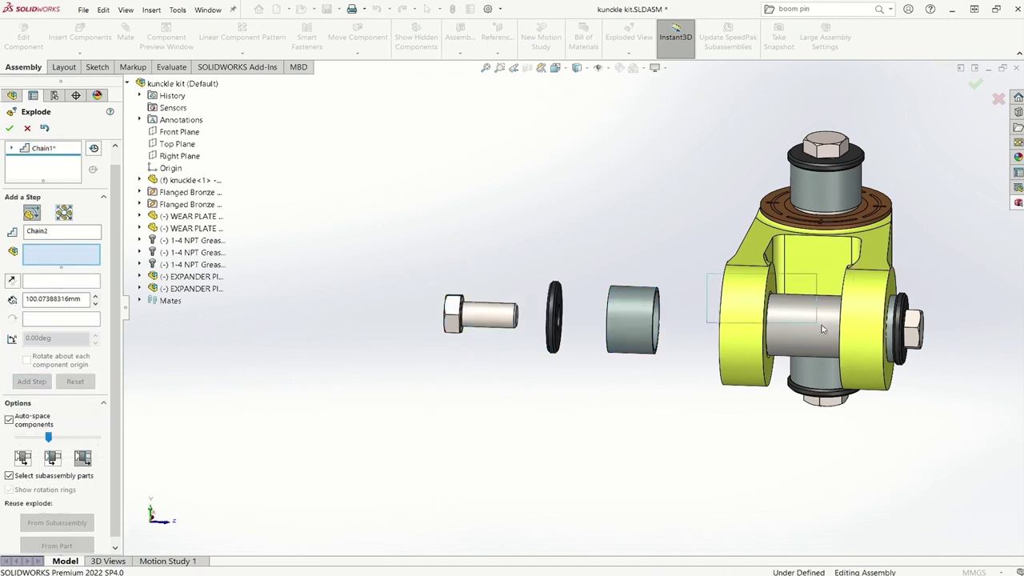
{"action": "left_click_drag", "start_coordinate": [823, 328], "coordinate": [949, 372]}
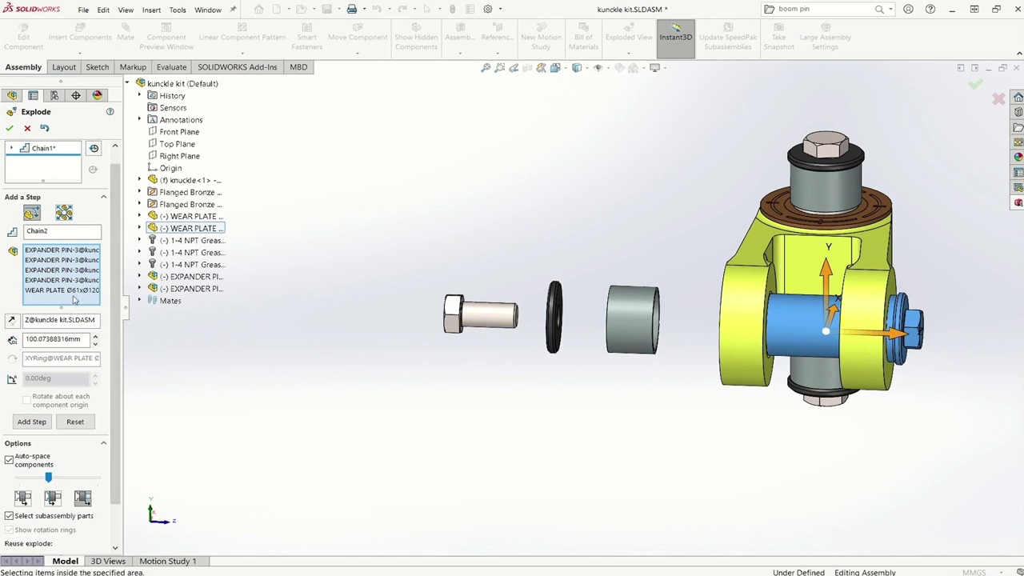
{"action": "right_click", "coordinate": [74, 295]}
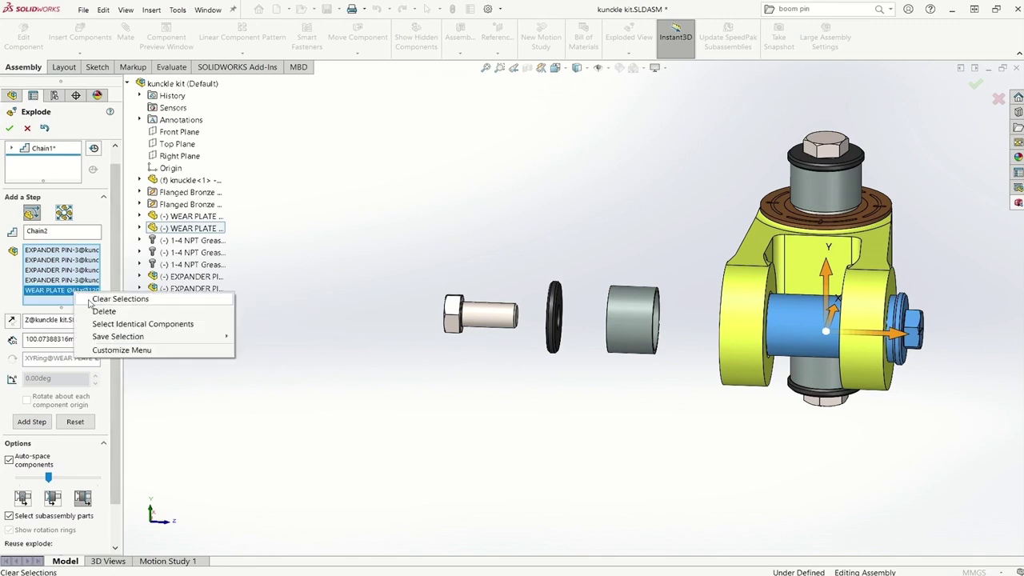
{"action": "left_click", "coordinate": [104, 311]}
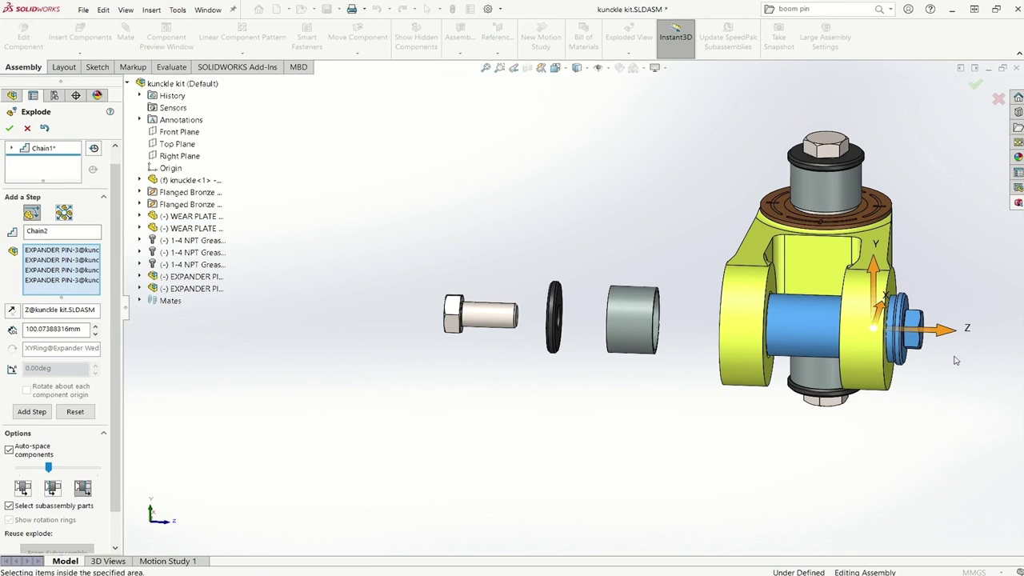
{"action": "scroll", "coordinate": [569, 320], "scroll_direction": "up", "scroll_amount": 3}
{"action": "left_click_drag", "start_coordinate": [788, 328], "coordinate": [883, 336]}
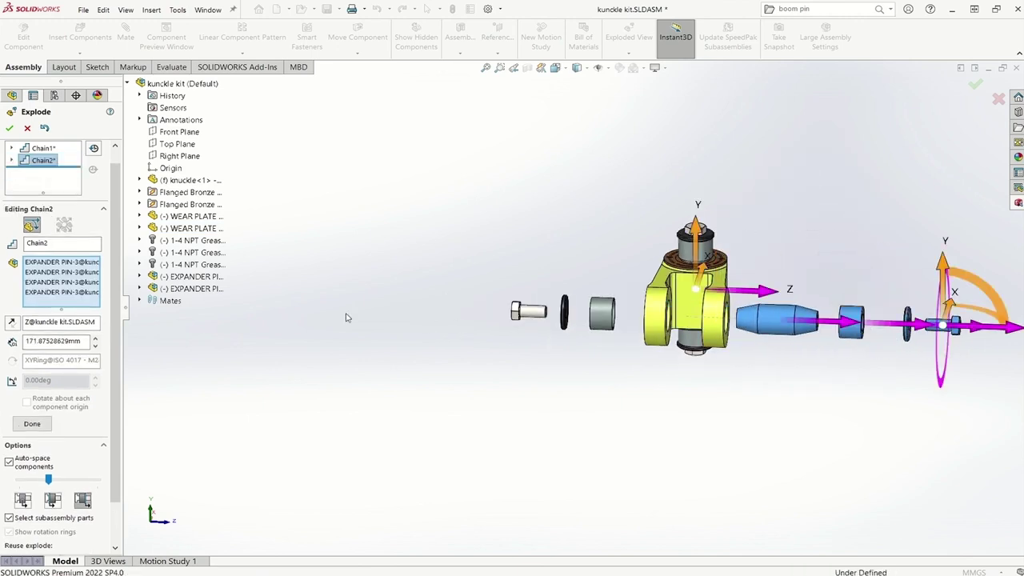
Reuse the vertical expander pin's own explode steps via From Subassembly.
{"action": "left_click", "coordinate": [32, 424]}
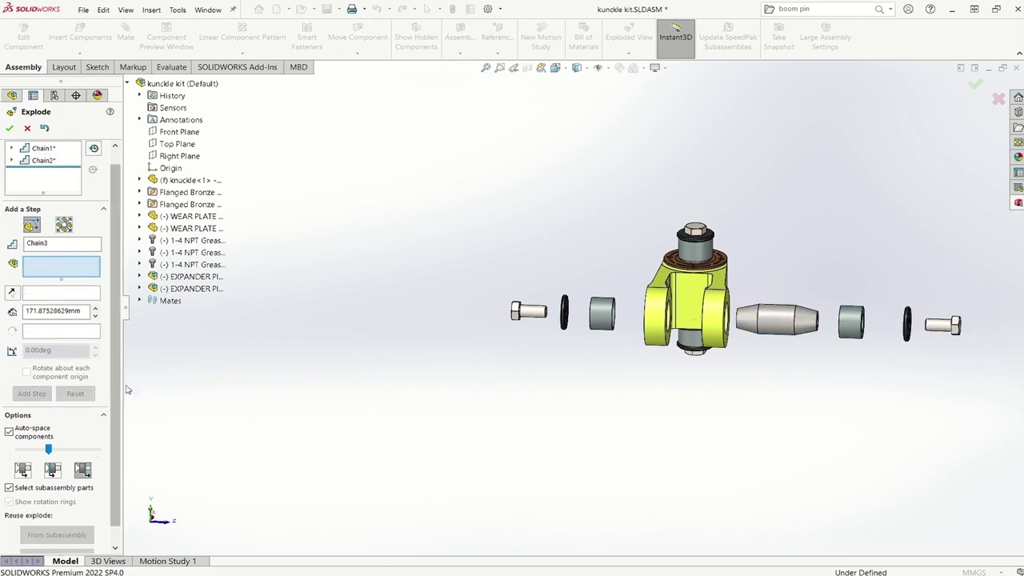
{"action": "left_click", "coordinate": [185, 291]}
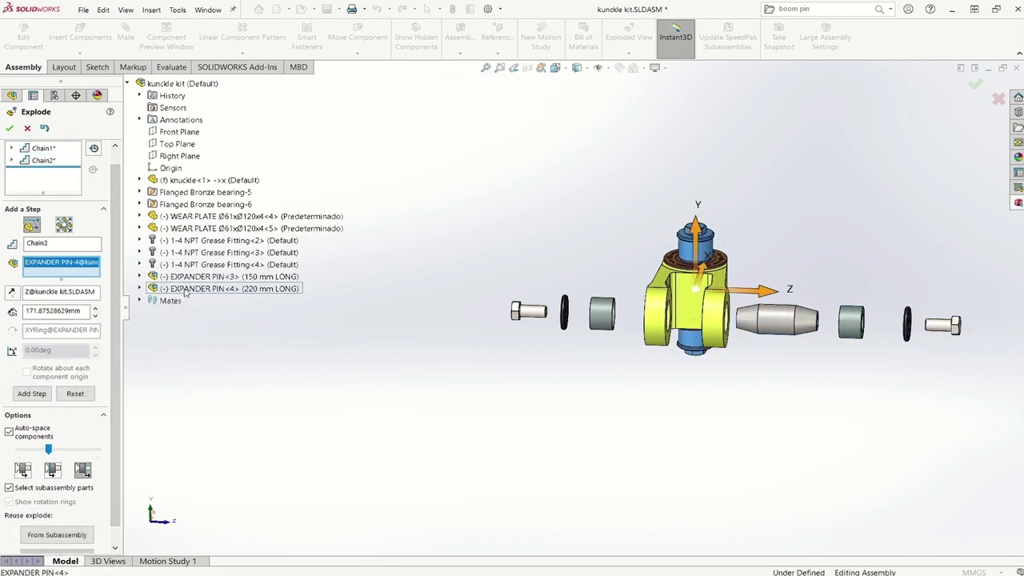
{"action": "left_click", "coordinate": [58, 535]}
{"action": "key", "text": "z"}
{"action": "key", "text": "z"}
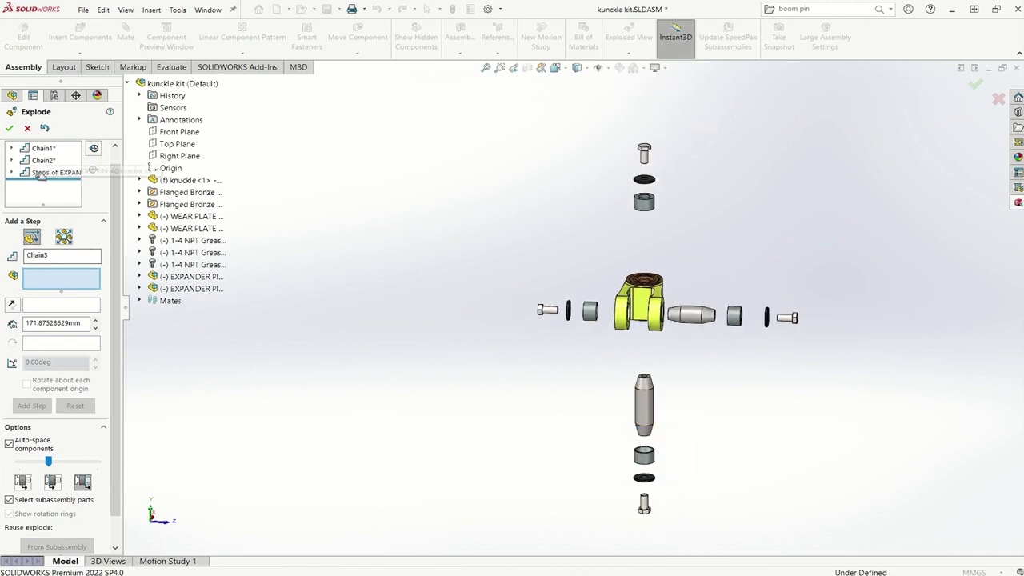
{"action": "left_click", "coordinate": [12, 172]}
{"action": "left_click", "coordinate": [52, 185]}
Shorten the reused chains to 320 mm for the lower stack and 160 mm for the upper.
{"action": "left_click", "coordinate": [53, 185]}
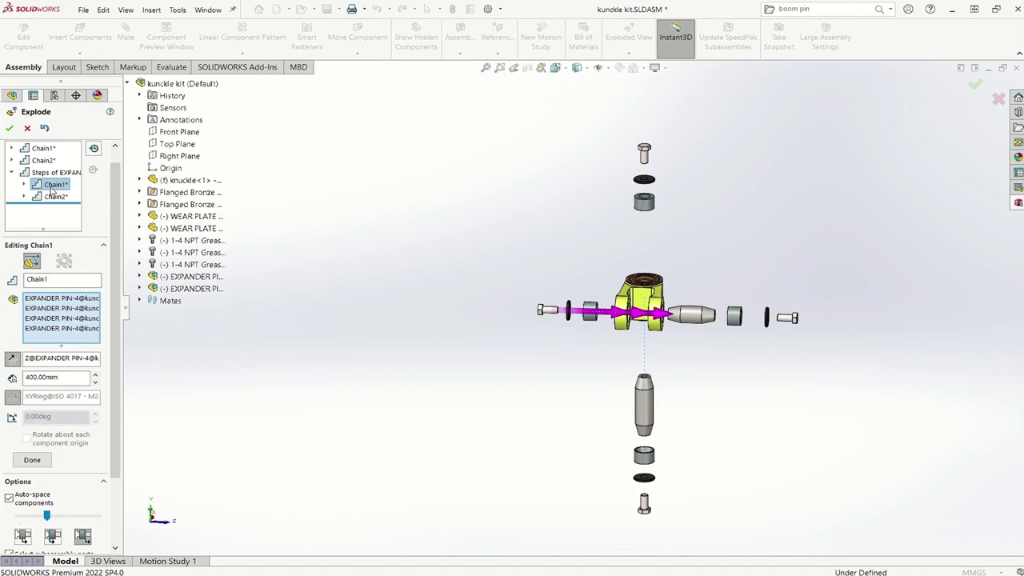
{"action": "left_click", "coordinate": [96, 382]}
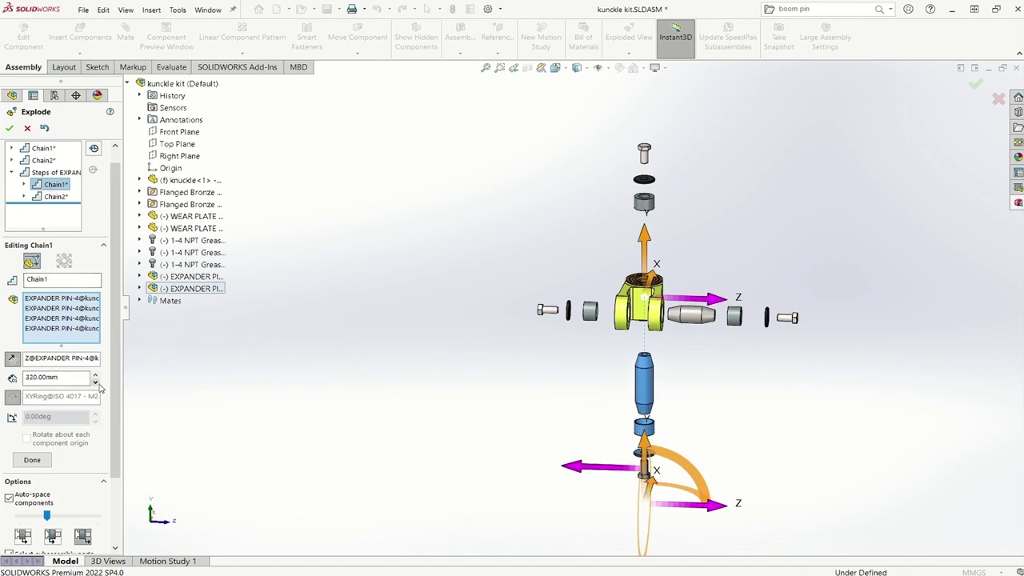
{"action": "left_click", "coordinate": [54, 197]}
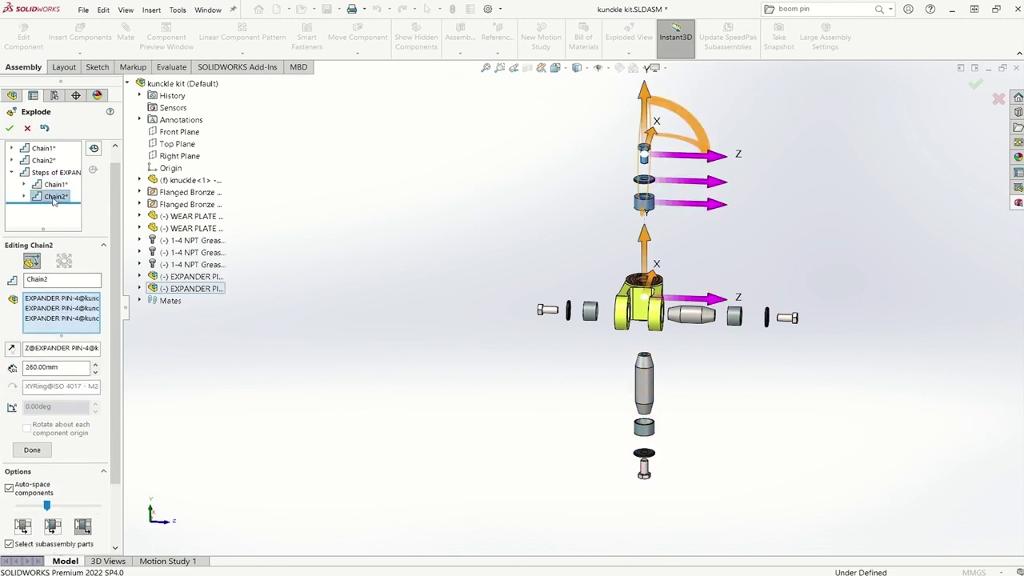
{"action": "left_click", "coordinate": [94, 372]}
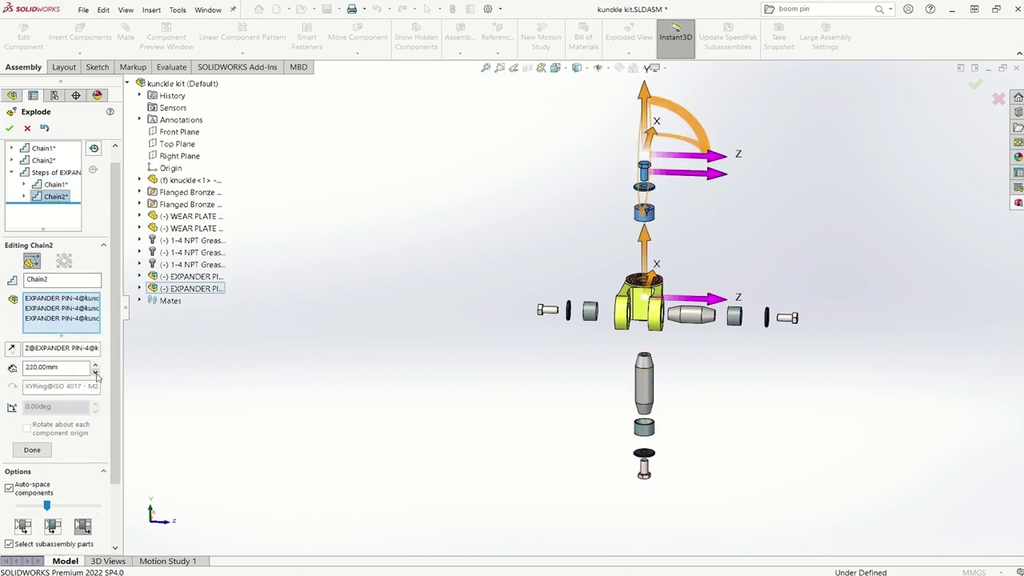
{"action": "left_click", "coordinate": [95, 373]}
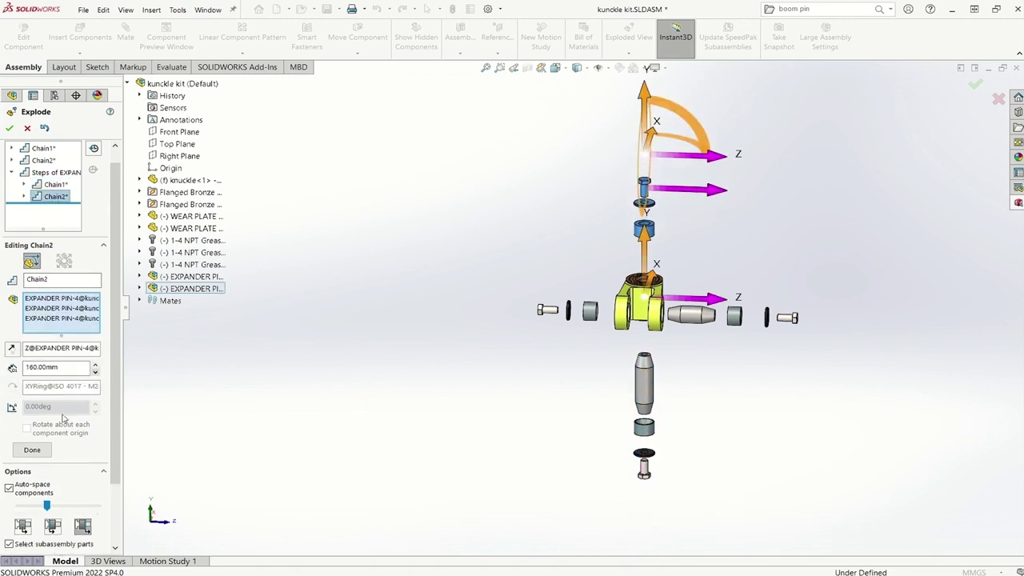
{"action": "left_click", "coordinate": [36, 451]}
Explode the upper wear plate and bronze bearing upward off the knuckle.
{"action": "scroll", "coordinate": [655, 288], "scroll_direction": "down", "scroll_amount": 2}
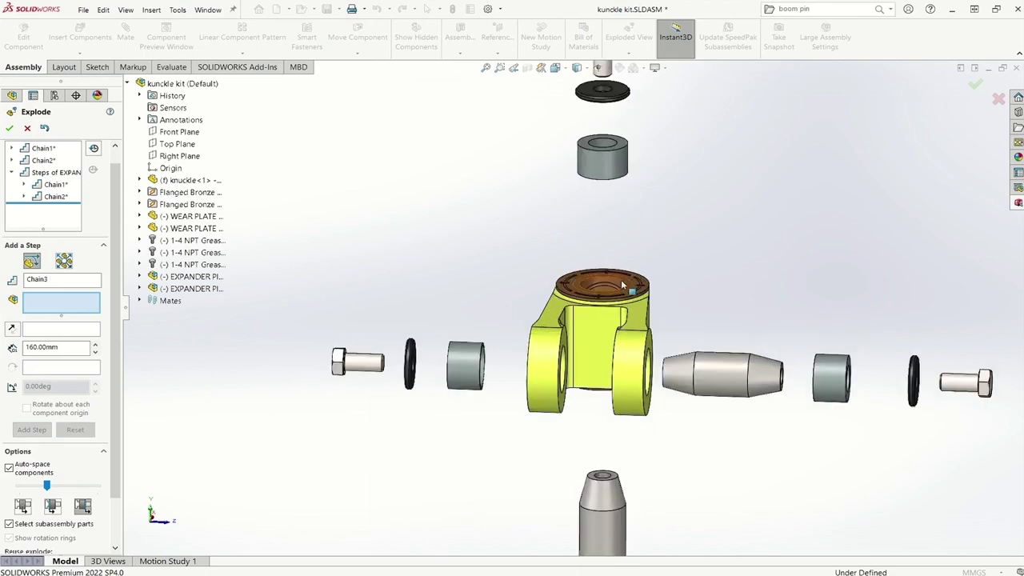
{"action": "scroll", "coordinate": [655, 289], "scroll_direction": "down", "scroll_amount": 2}
{"action": "scroll", "coordinate": [552, 284], "scroll_direction": "down", "scroll_amount": 2}
{"action": "scroll", "coordinate": [552, 285], "scroll_direction": "down", "scroll_amount": 2}
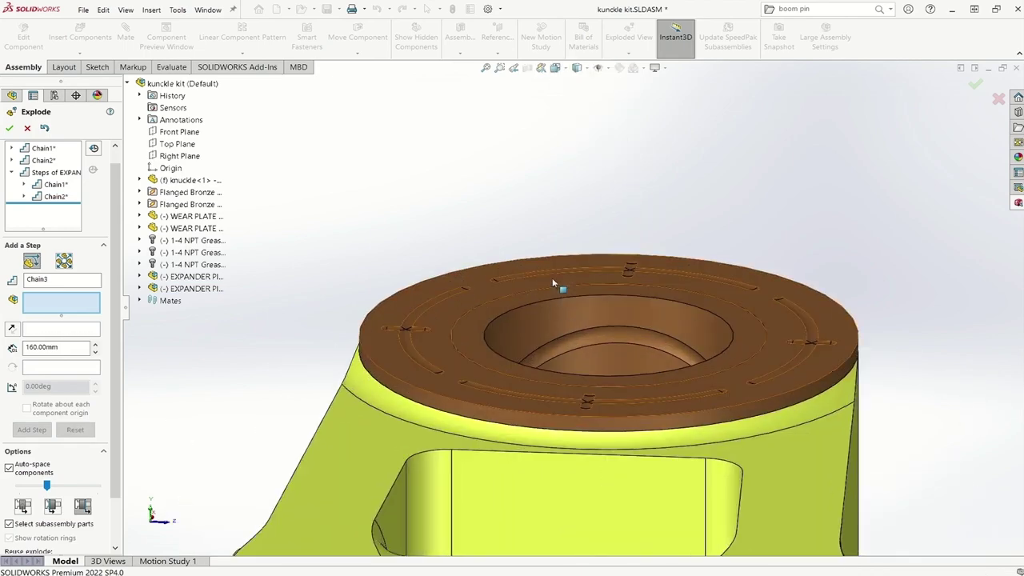
{"action": "left_click", "coordinate": [550, 307]}
{"action": "scroll", "coordinate": [572, 321], "scroll_direction": "up", "scroll_amount": 2}
{"action": "scroll", "coordinate": [575, 320], "scroll_direction": "up", "scroll_amount": 2}
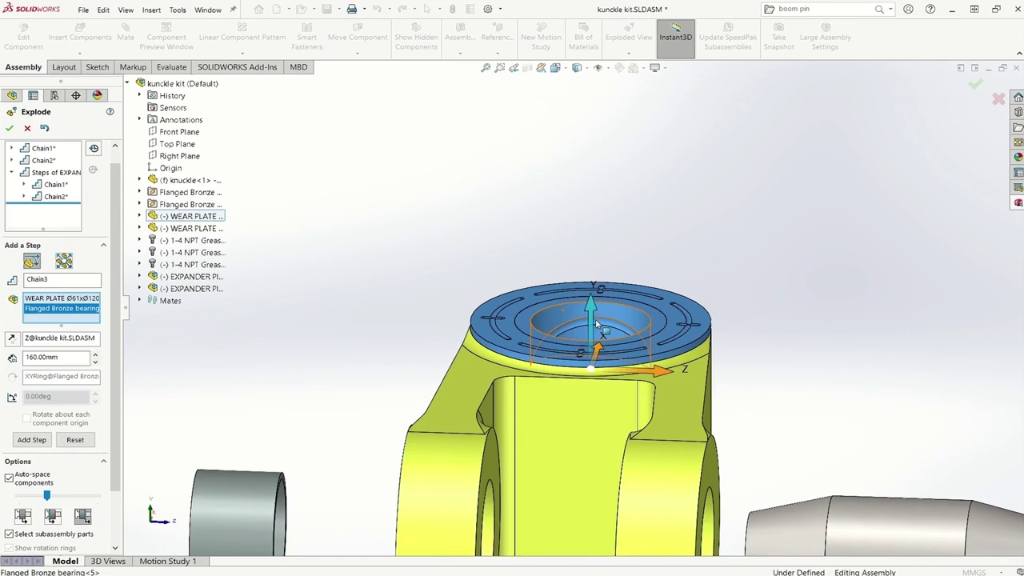
{"action": "scroll", "coordinate": [574, 320], "scroll_direction": "up", "scroll_amount": 2}
{"action": "left_click_drag", "start_coordinate": [591, 318], "coordinate": [590, 175]}
{"action": "left_click", "coordinate": [56, 451]}
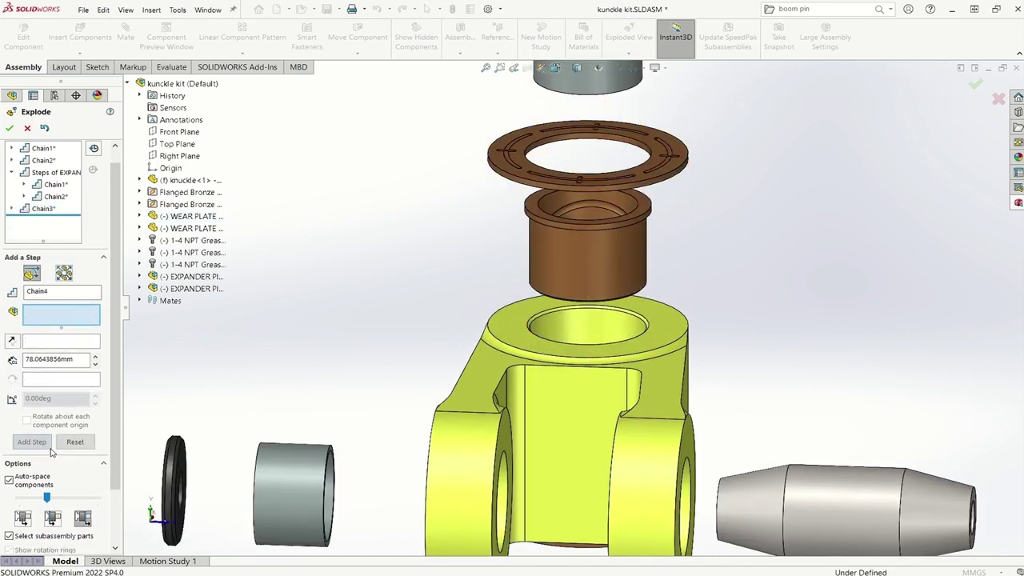
Explode the lower wear plate and bronze bearing downward below the knuckle.
{"action": "scroll", "coordinate": [589, 408], "scroll_direction": "up", "scroll_amount": 3}
{"action": "scroll", "coordinate": [589, 407], "scroll_direction": "up", "scroll_amount": 3}
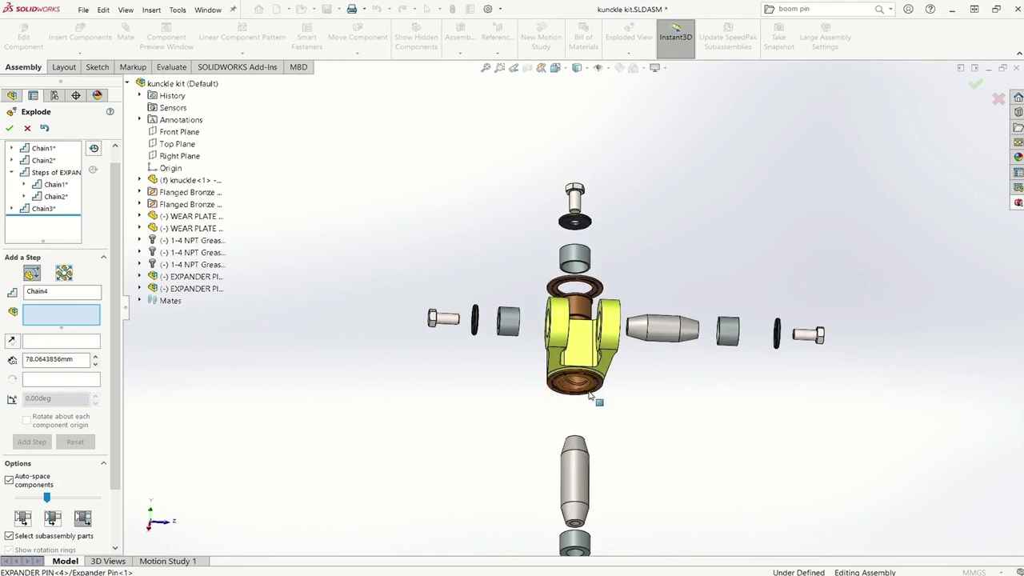
{"action": "scroll", "coordinate": [592, 400], "scroll_direction": "down", "scroll_amount": 5}
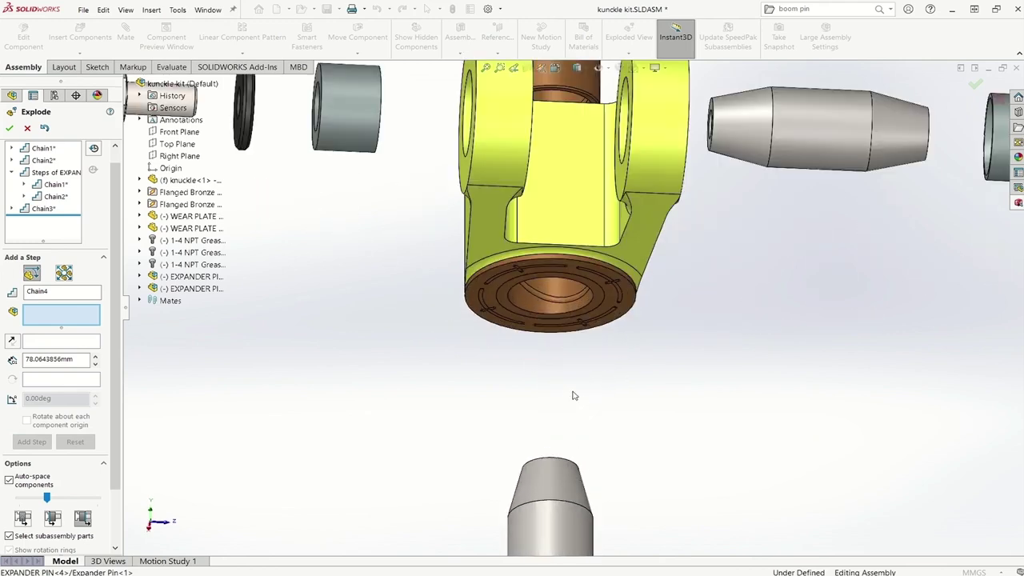
{"action": "left_click", "coordinate": [540, 324]}
{"action": "left_click", "coordinate": [532, 309]}
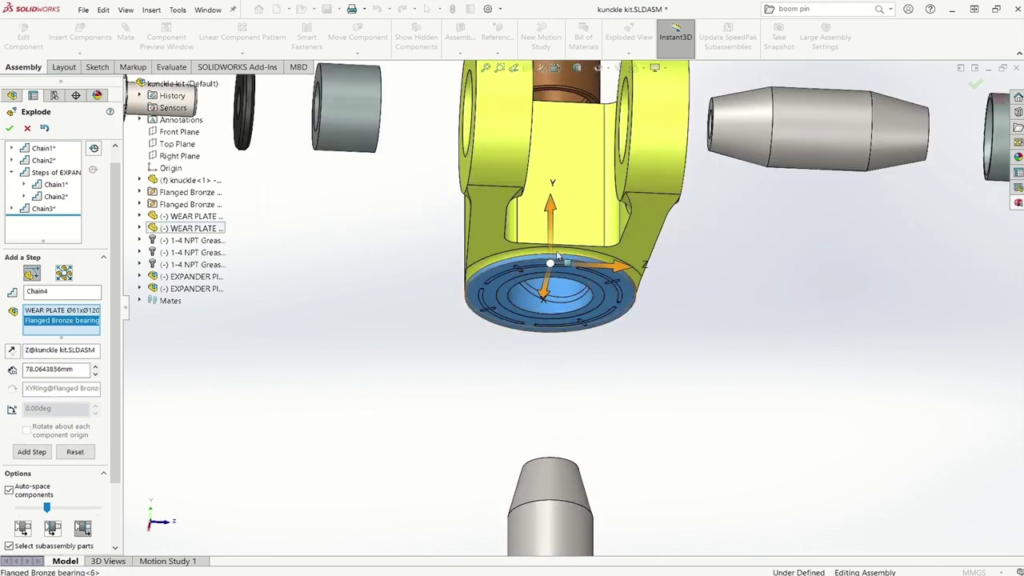
{"action": "left_click_drag", "start_coordinate": [551, 217], "coordinate": [547, 313]}
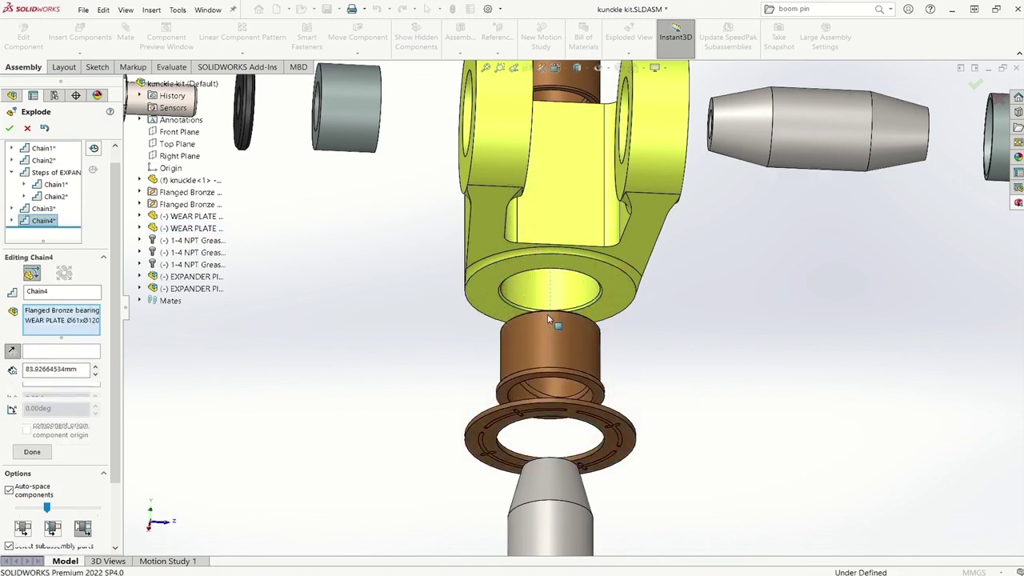
{"action": "left_click", "coordinate": [36, 463]}
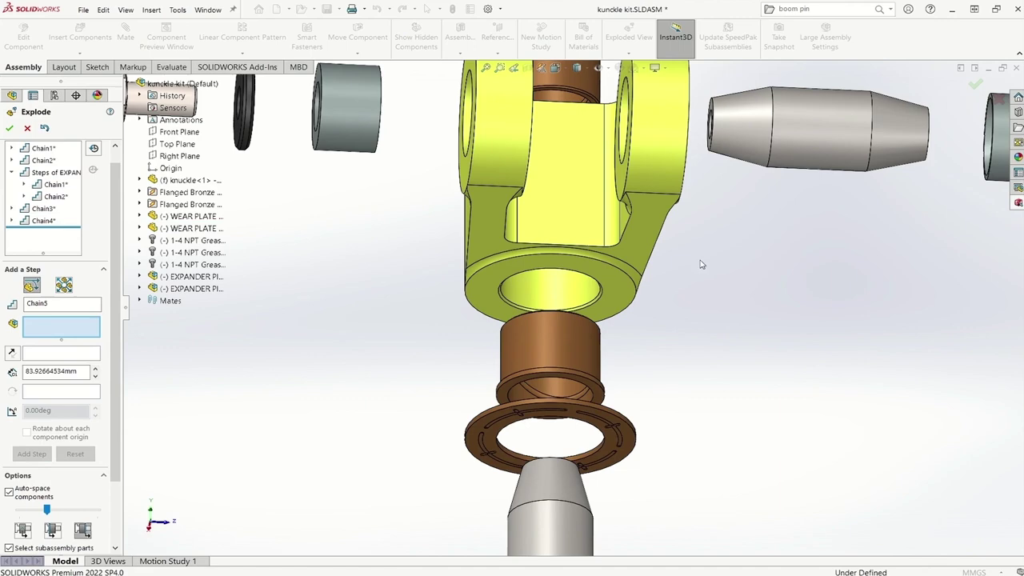
{"action": "scroll", "coordinate": [747, 293], "scroll_direction": "up", "scroll_amount": 5}
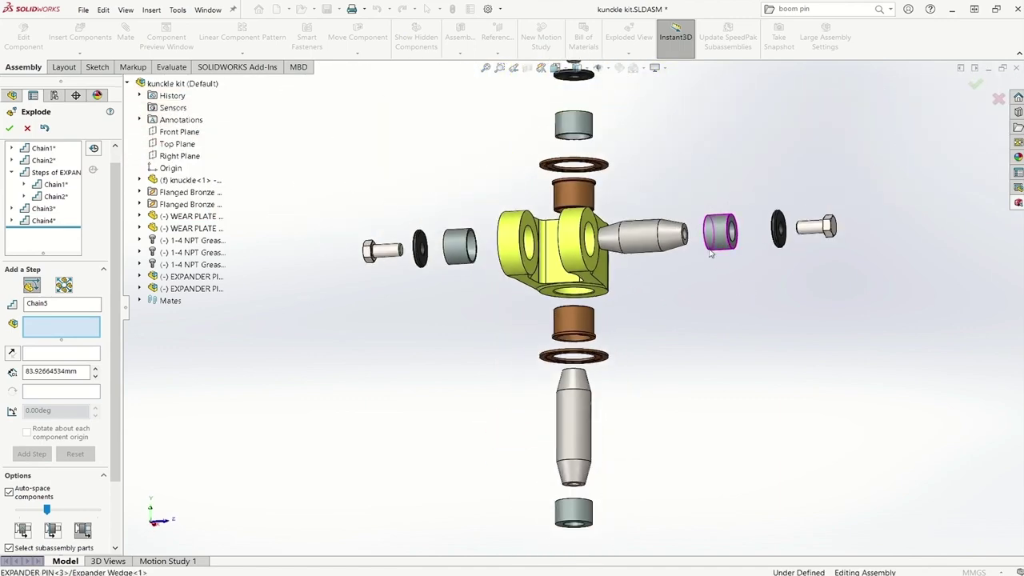
{"action": "mouse_move", "coordinate": [738, 288]}
{"action": "middle_mouse_down"}
{"action": "mouse_move", "coordinate": [689, 291]}
{"action": "mouse_move", "coordinate": [651, 320]}
{"action": "mouse_move", "coordinate": [750, 238]}
{"action": "middle_mouse_up"}
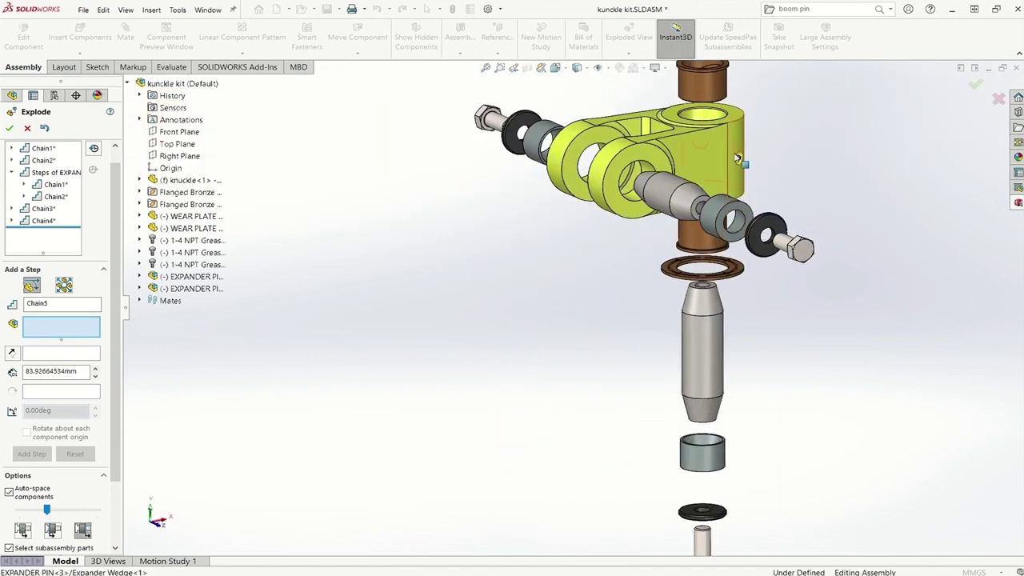
{"action": "scroll", "coordinate": [728, 168], "scroll_direction": "up", "scroll_amount": 1}
{"action": "scroll", "coordinate": [715, 179], "scroll_direction": "down", "scroll_amount": 2}
{"action": "scroll", "coordinate": [679, 207], "scroll_direction": "down", "scroll_amount": 2}
{"action": "scroll", "coordinate": [644, 232], "scroll_direction": "down", "scroll_amount": 1}
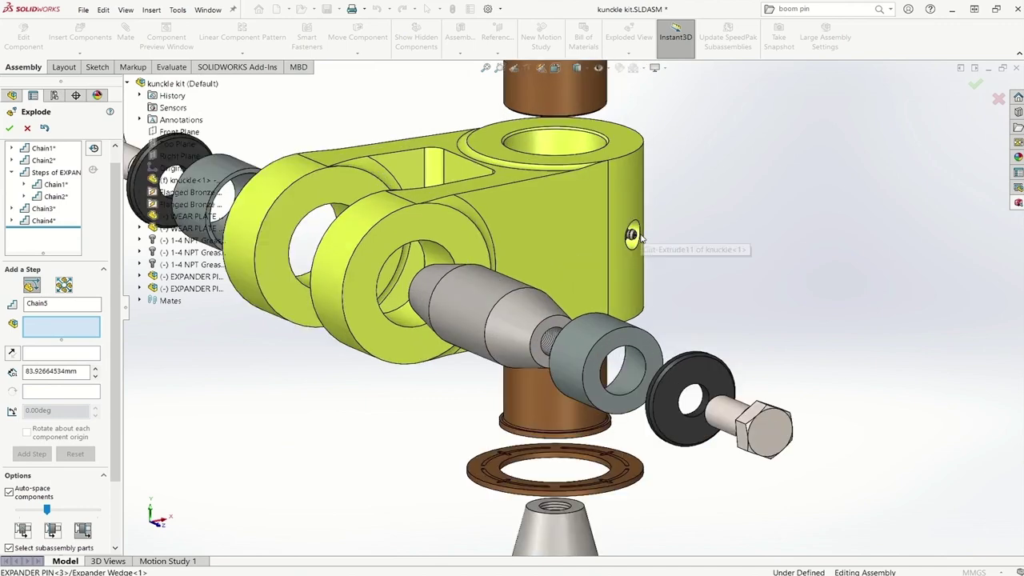
{"action": "scroll", "coordinate": [636, 236], "scroll_direction": "down", "scroll_amount": 3}
{"action": "left_click", "coordinate": [614, 256]}
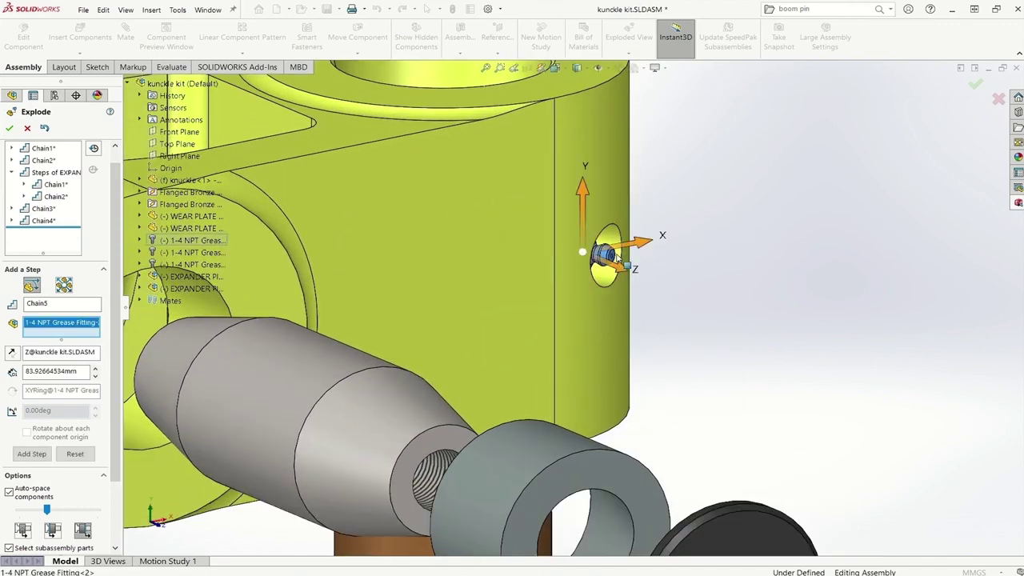
{"action": "middle_click_drag", "start_coordinate": [667, 258], "coordinate": [596, 254]}
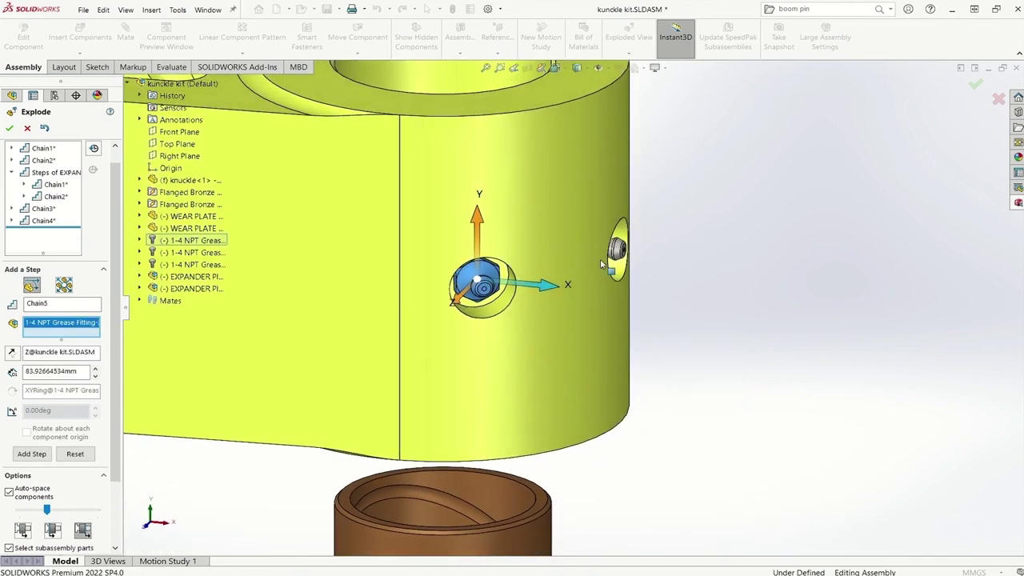
{"action": "left_click", "coordinate": [483, 286]}
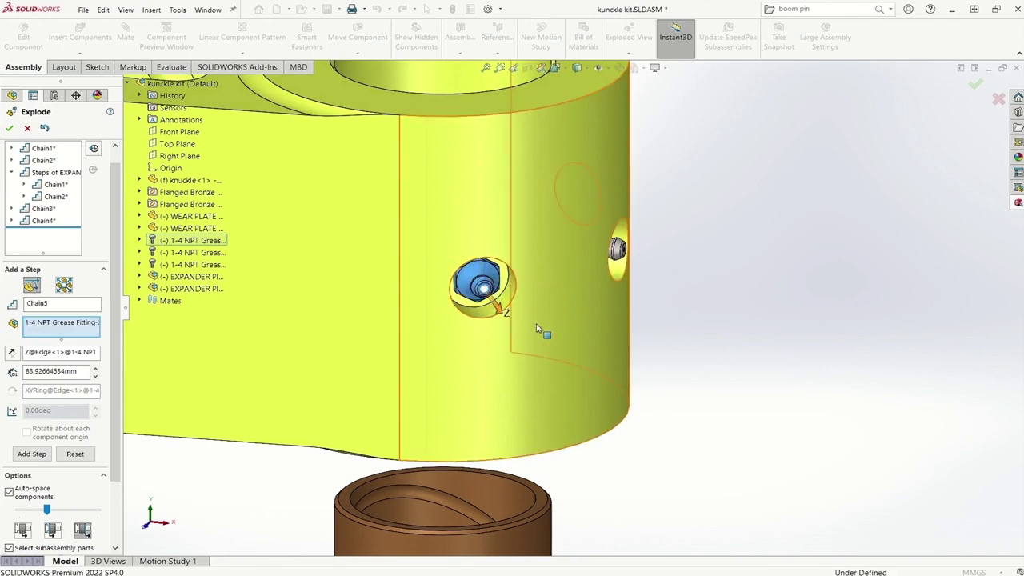
{"action": "mouse_move", "coordinate": [540, 330]}
{"action": "middle_mouse_down"}
{"action": "mouse_move", "coordinate": [472, 323]}
{"action": "mouse_move", "coordinate": [471, 345]}
{"action": "mouse_move", "coordinate": [455, 347]}
{"action": "middle_mouse_up"}
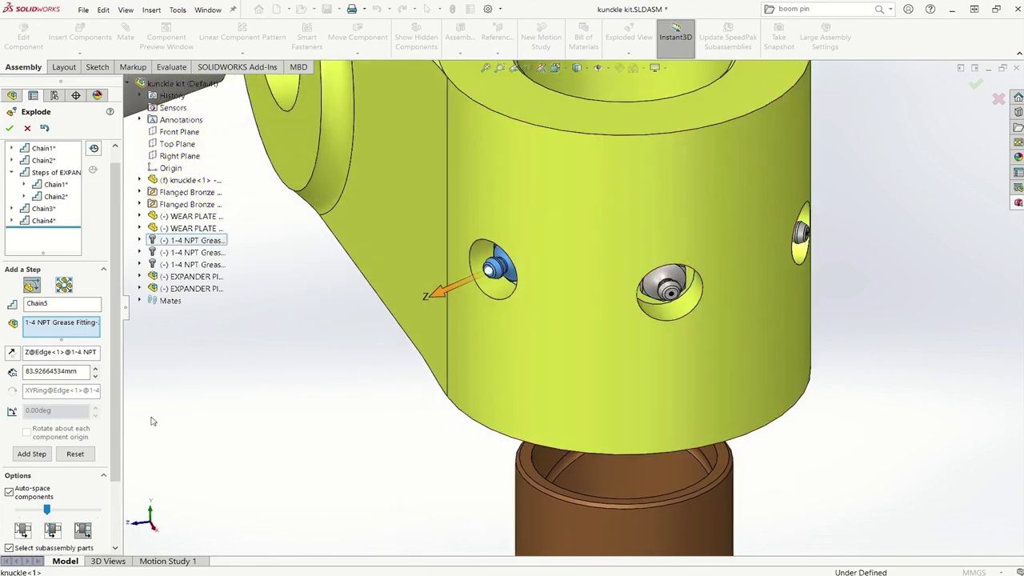
{"action": "left_click", "coordinate": [80, 456]}
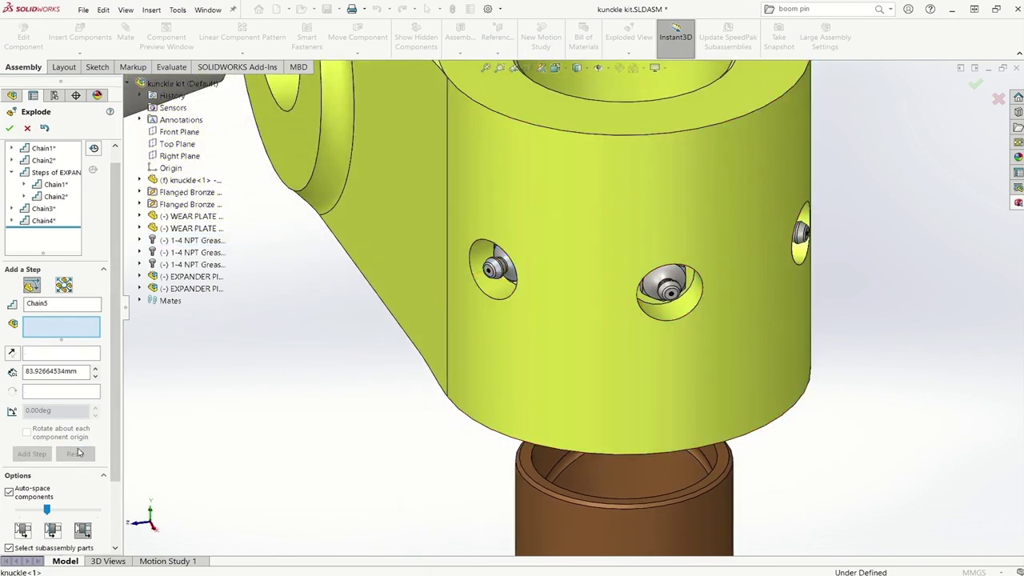
Radially push the left, middle and right grease fittings out of the knuckle.
{"action": "left_click", "coordinate": [70, 291]}
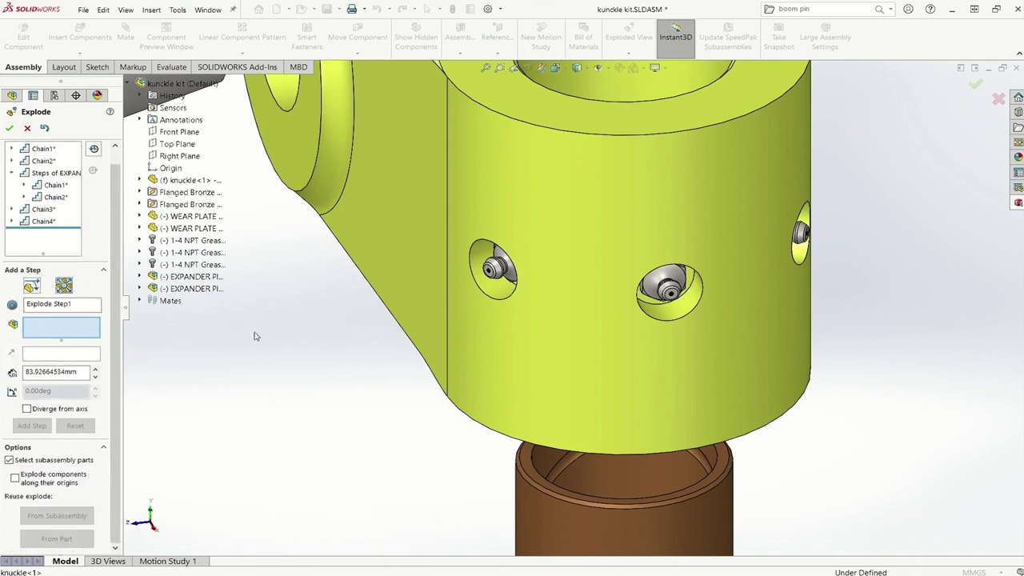
{"action": "left_click", "coordinate": [494, 269]}
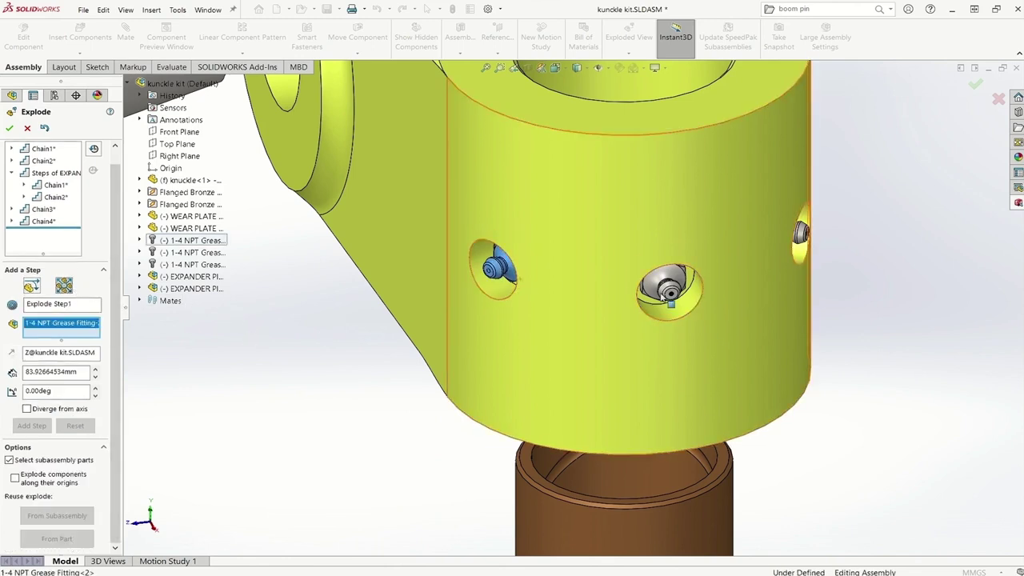
{"action": "left_click", "coordinate": [676, 297]}
{"action": "left_click", "coordinate": [803, 234]}
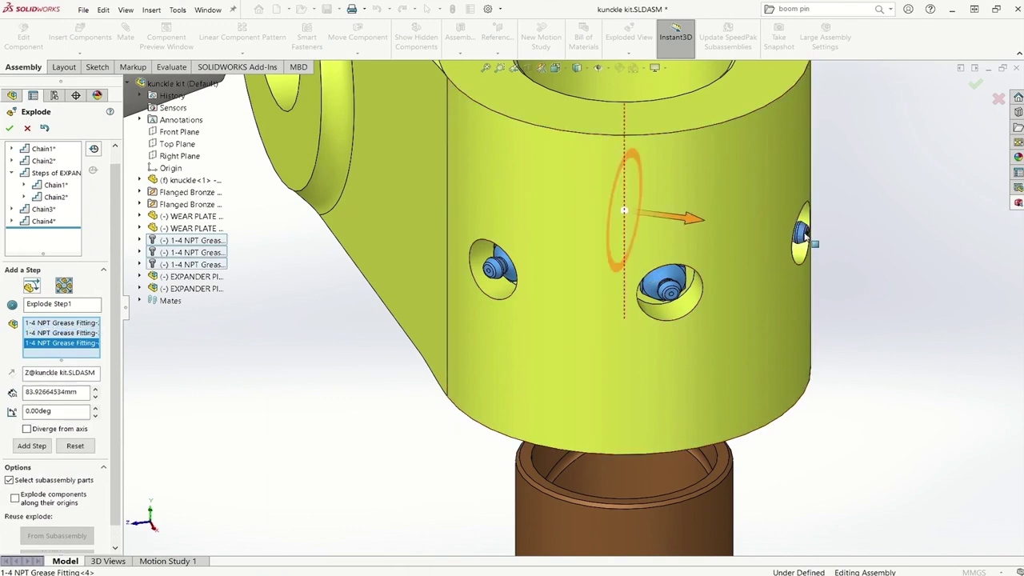
{"action": "scroll", "coordinate": [806, 233], "scroll_direction": "up", "scroll_amount": 2}
{"action": "scroll", "coordinate": [696, 256], "scroll_direction": "up", "scroll_amount": 3}
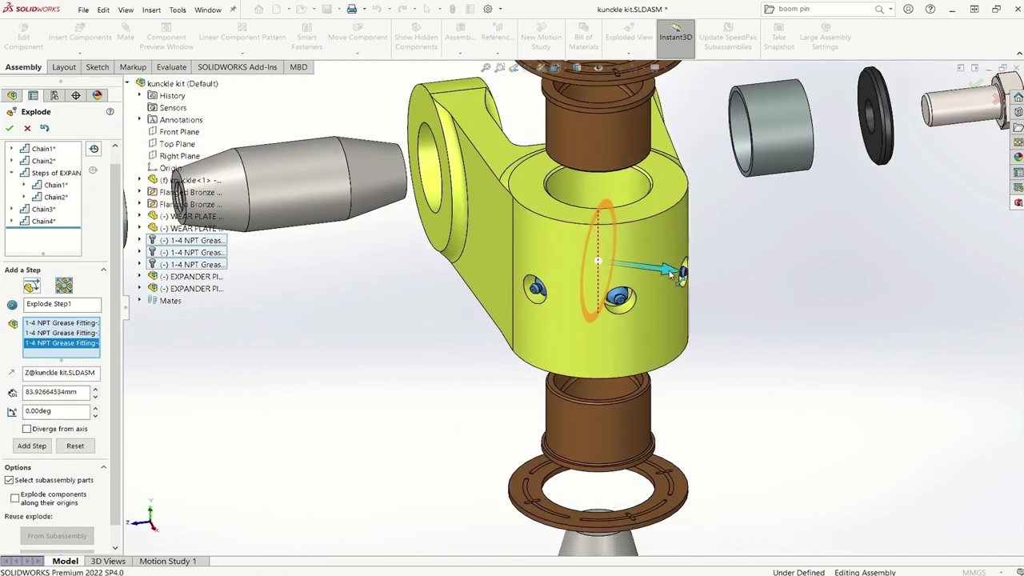
{"action": "left_click_drag", "start_coordinate": [670, 273], "coordinate": [766, 316]}
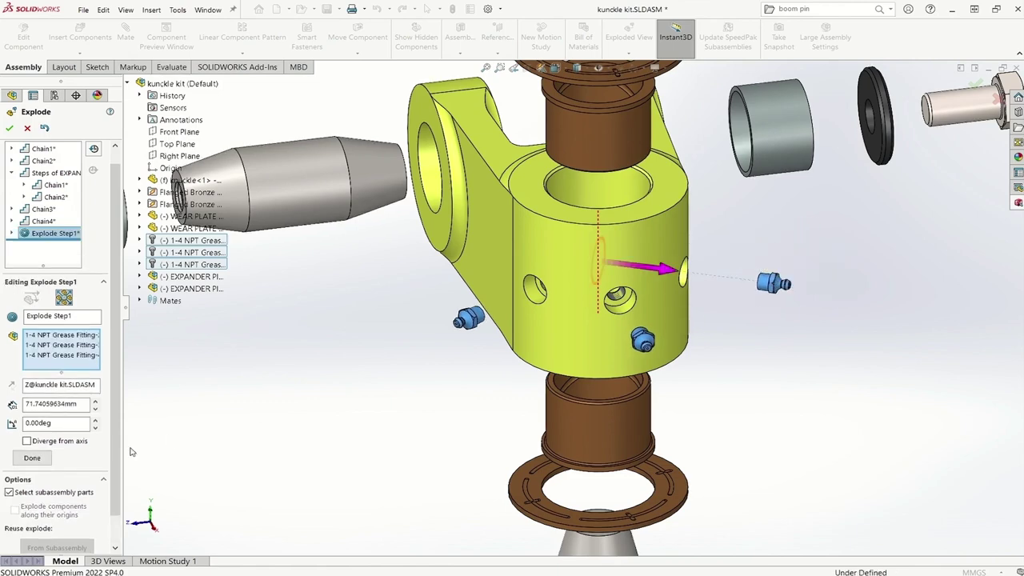
Commit the radial step and close the Explode PropertyManager, keeping the exploded view.
{"action": "left_click", "coordinate": [32, 458]}
{"action": "scroll", "coordinate": [516, 423], "scroll_direction": "up", "scroll_amount": 3}
{"action": "scroll", "coordinate": [516, 424], "scroll_direction": "up", "scroll_amount": 2}
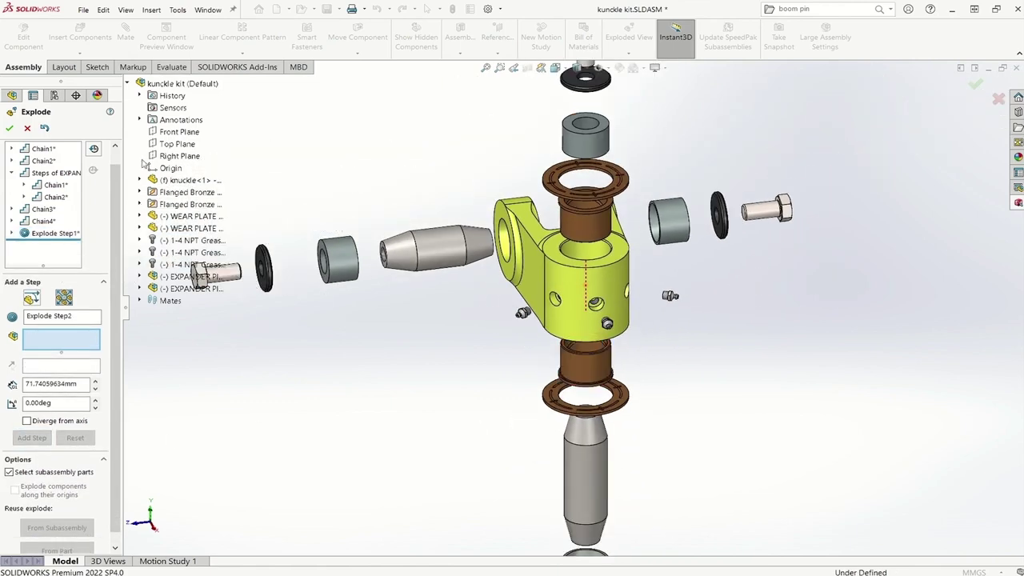
{"action": "left_click", "coordinate": [10, 129]}
Play Exploded View1's collapse animation, then its explode animation.
{"action": "scroll", "coordinate": [677, 335], "scroll_direction": "up", "scroll_amount": 3}
{"action": "scroll", "coordinate": [662, 368], "scroll_direction": "up", "scroll_amount": 2}
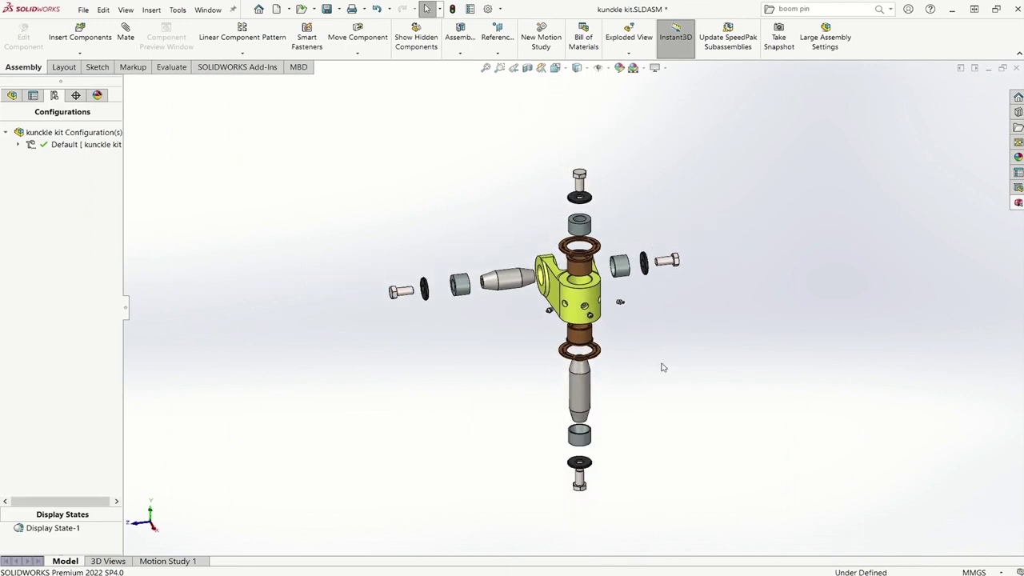
{"action": "right_click", "coordinate": [84, 146]}
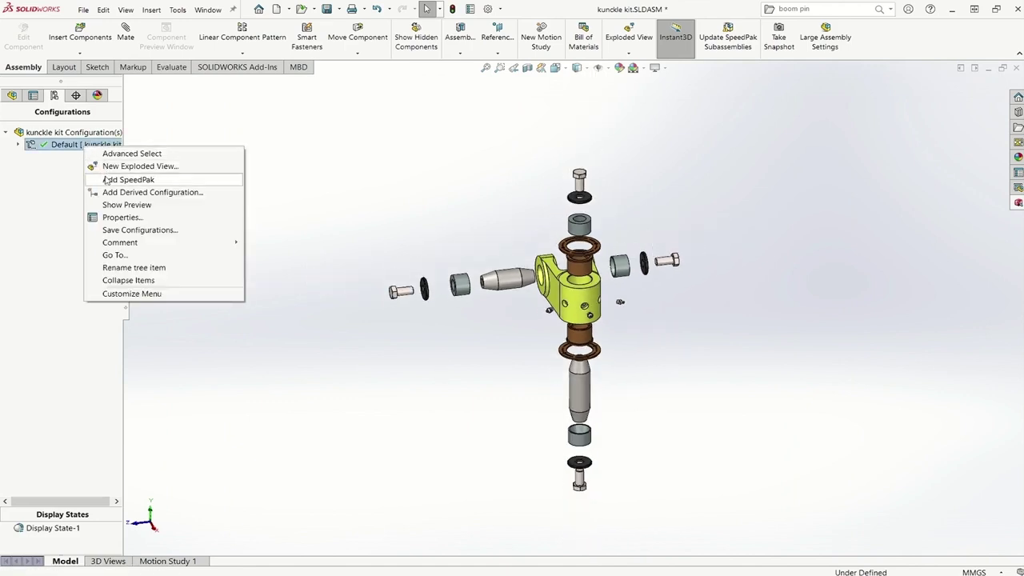
{"action": "left_click", "coordinate": [19, 148]}
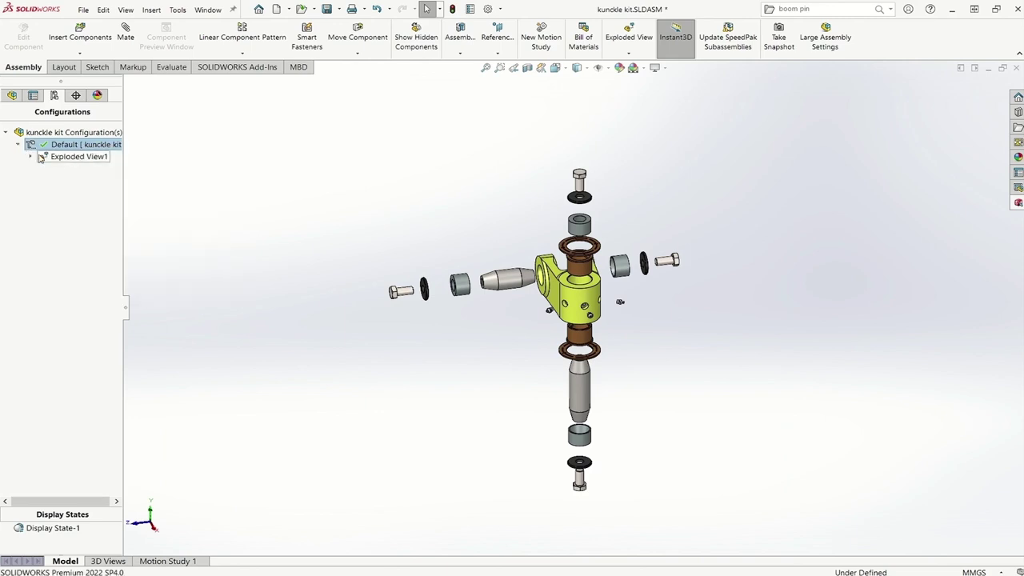
{"action": "right_click", "coordinate": [59, 159]}
{"action": "left_click", "coordinate": [94, 178]}
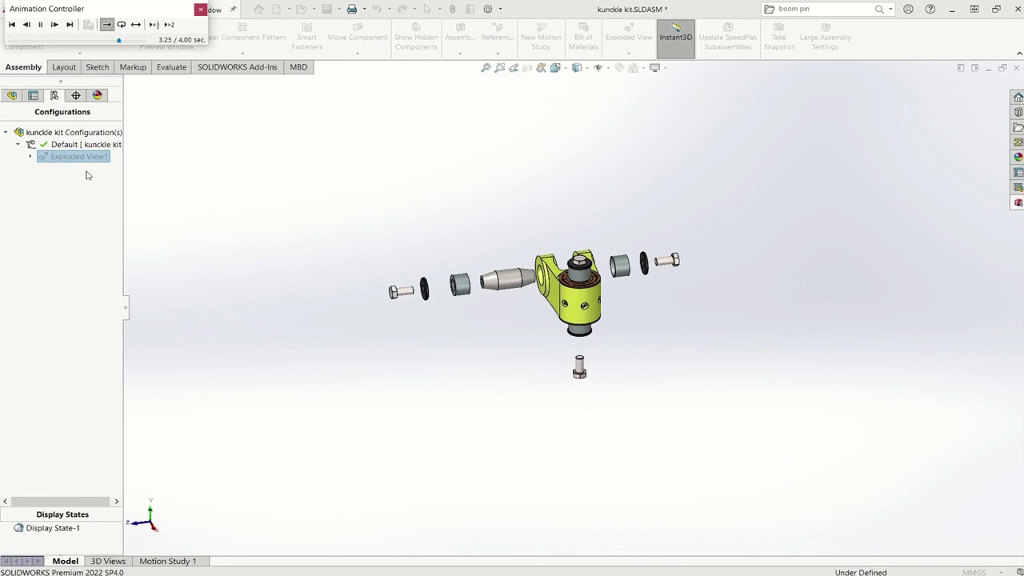
{"action": "right_click", "coordinate": [79, 160]}
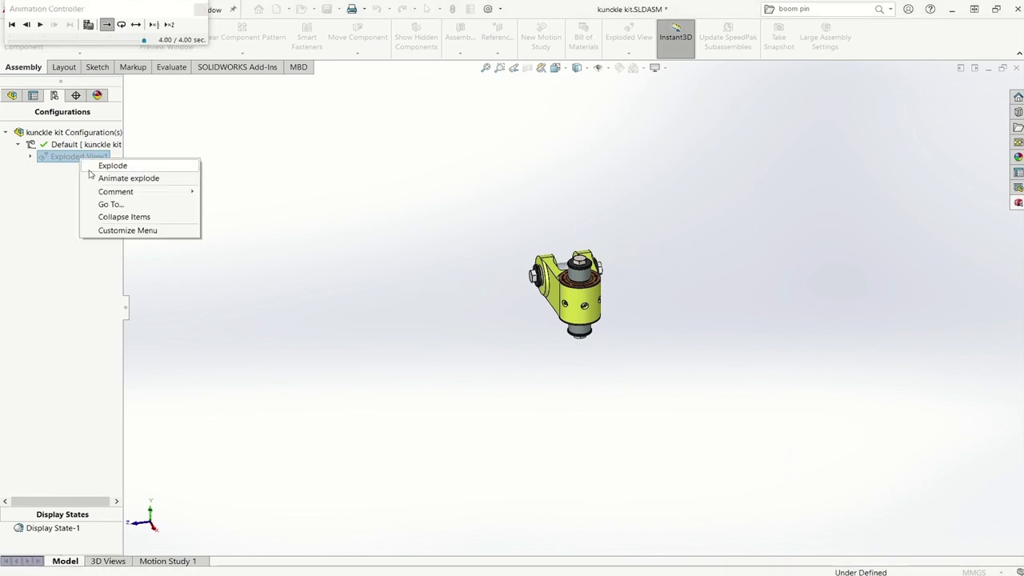
{"action": "left_click", "coordinate": [96, 178]}
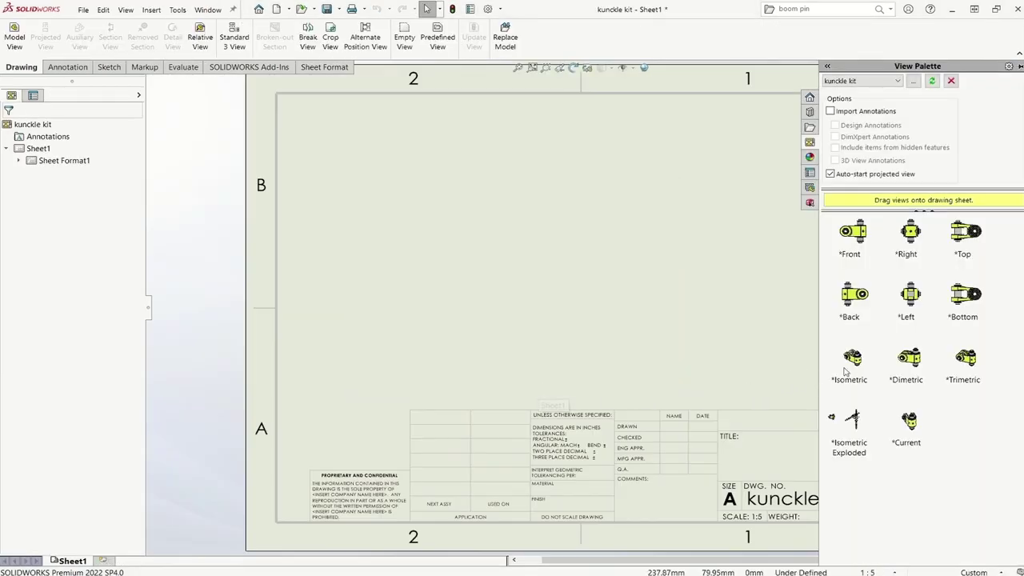
Place an isometric view shown in exploded state at a 1:10 custom scale.
{"action": "left_click_drag", "start_coordinate": [845, 369], "coordinate": [538, 278]}
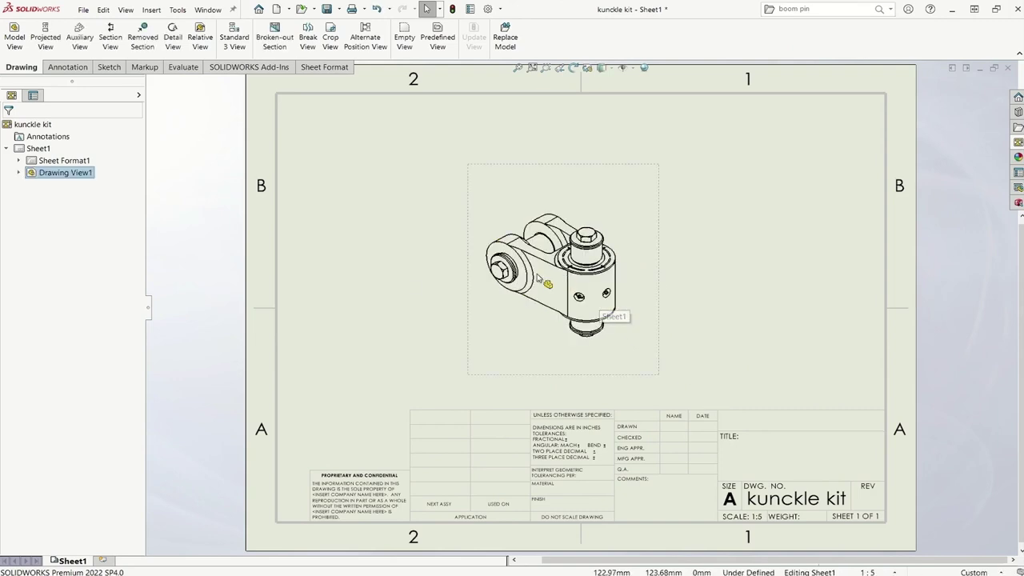
{"action": "left_click", "coordinate": [33, 95]}
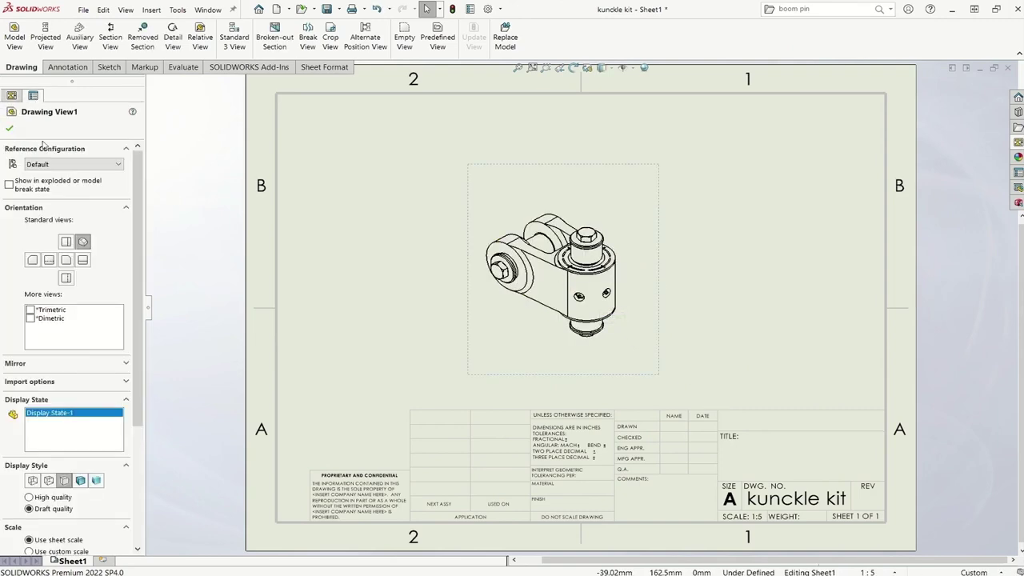
{"action": "left_click", "coordinate": [53, 187]}
{"action": "key", "text": "f"}
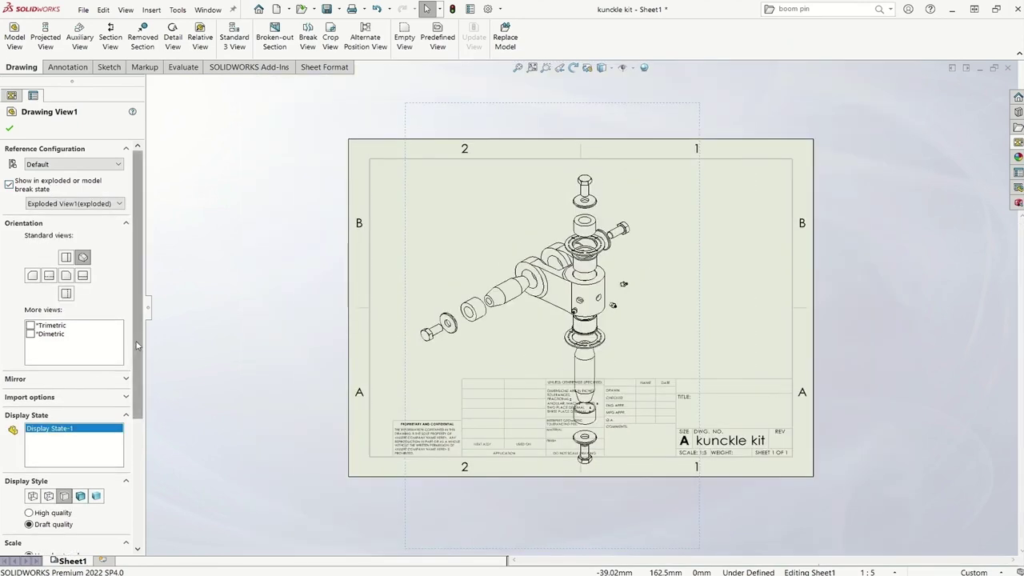
{"action": "scroll", "coordinate": [139, 345], "scroll_direction": "down", "scroll_amount": 5}
{"action": "scroll", "coordinate": [120, 384], "scroll_direction": "down", "scroll_amount": 1}
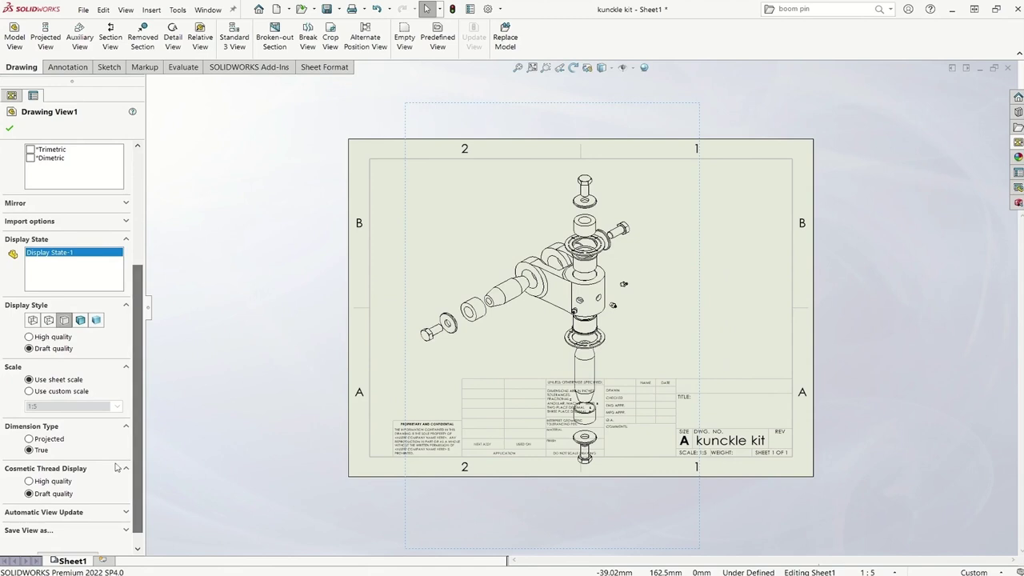
{"action": "left_click", "coordinate": [81, 395]}
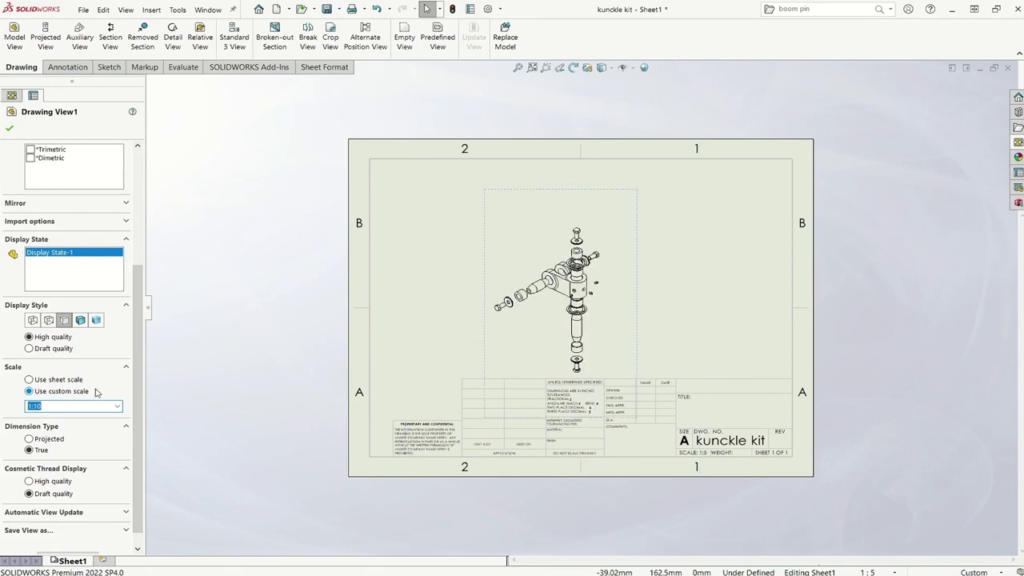
Set the exploded drawing view's display style to Shaded With Edges.
{"action": "left_click", "coordinate": [9, 128]}
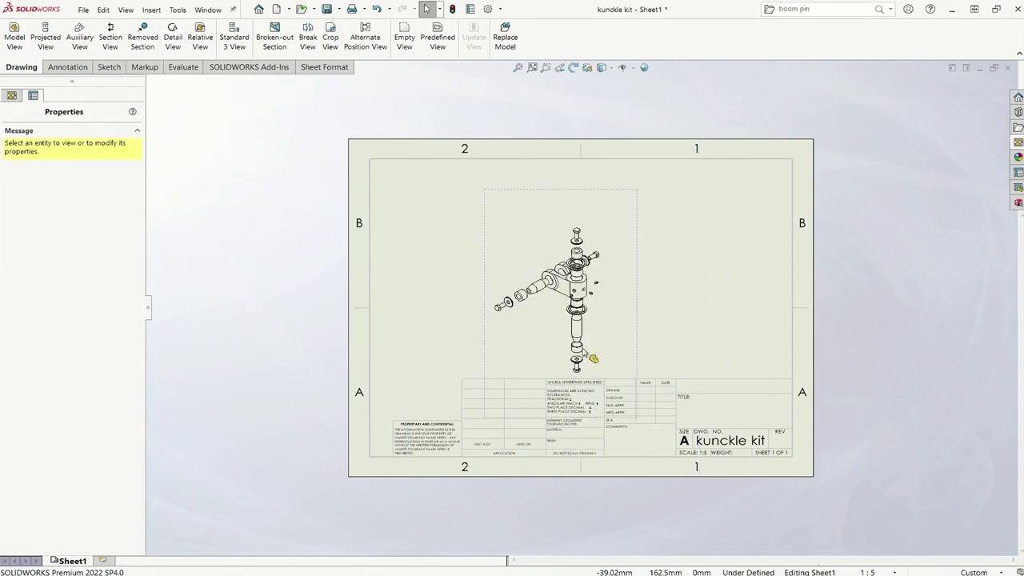
{"action": "scroll", "coordinate": [582, 352], "scroll_direction": "down", "scroll_amount": 2}
{"action": "scroll", "coordinate": [582, 353], "scroll_direction": "down", "scroll_amount": 1}
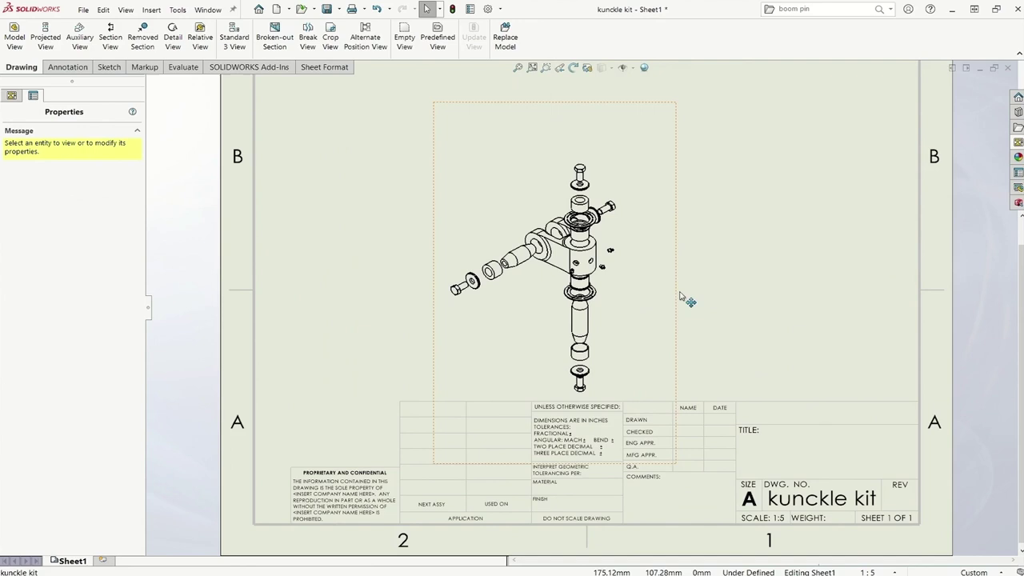
{"action": "scroll", "coordinate": [681, 296], "scroll_direction": "down", "scroll_amount": 1}
{"action": "scroll", "coordinate": [614, 297], "scroll_direction": "down", "scroll_amount": 1}
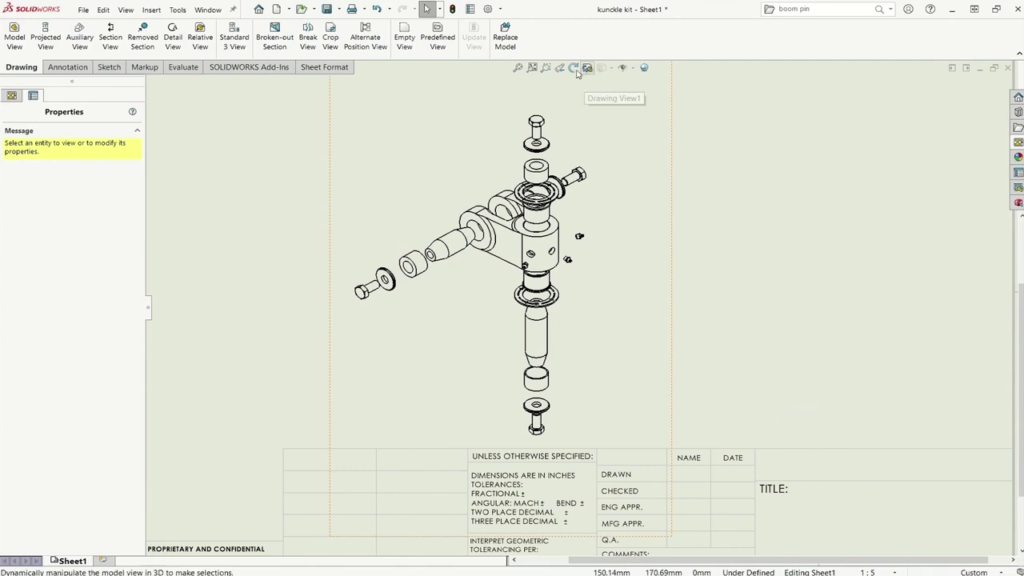
{"action": "left_click", "coordinate": [584, 115]}
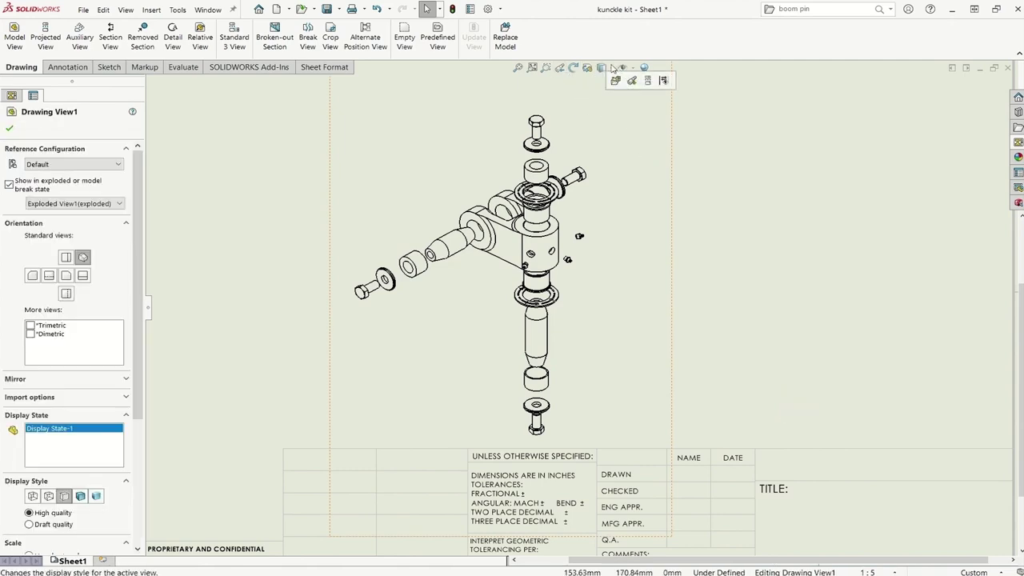
{"action": "left_click", "coordinate": [605, 81]}
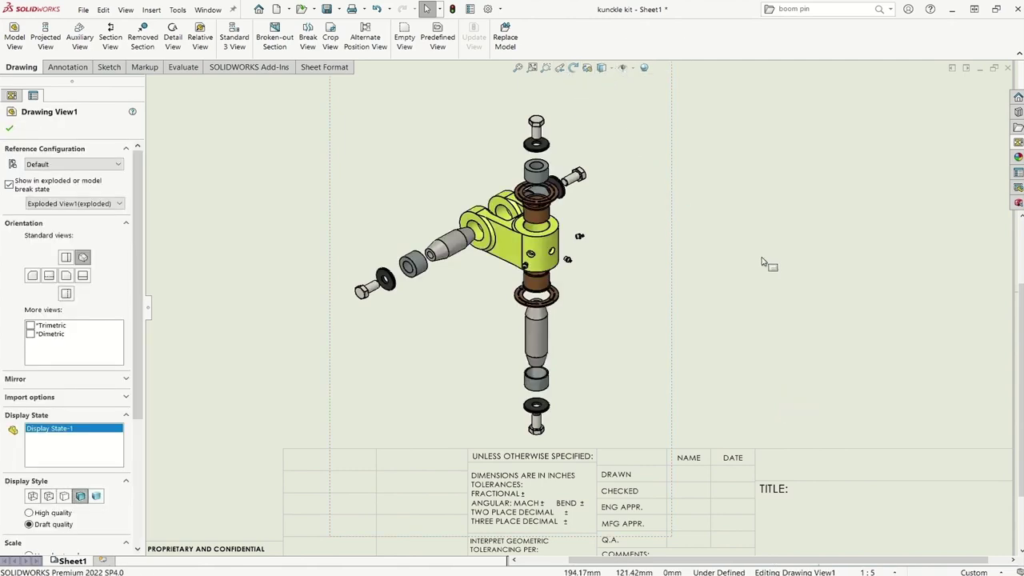
{"action": "left_click", "coordinate": [782, 305]}
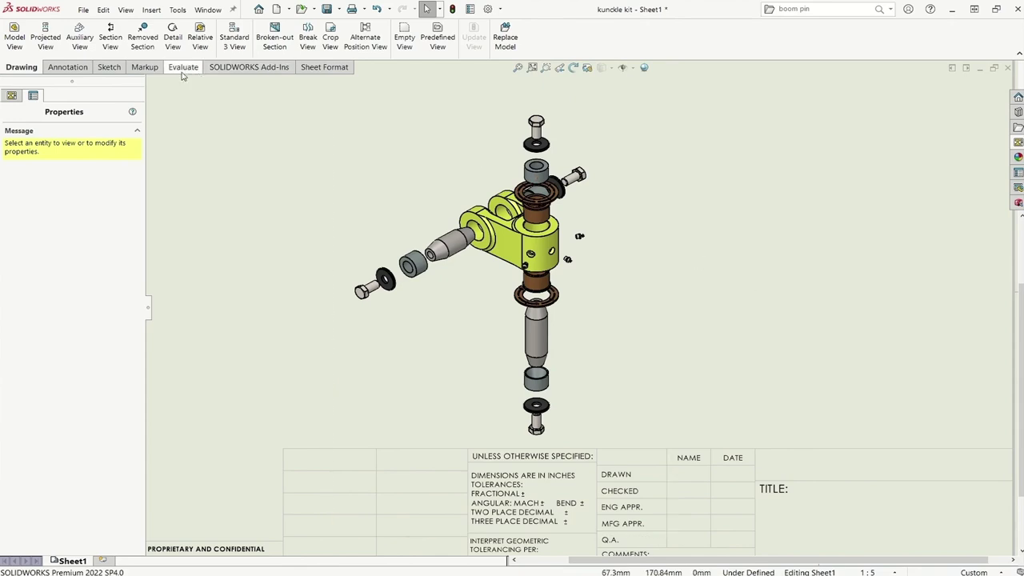
Auto Balloon the view's parts with balloons numbered 1 through 8.
{"action": "left_click", "coordinate": [78, 69]}
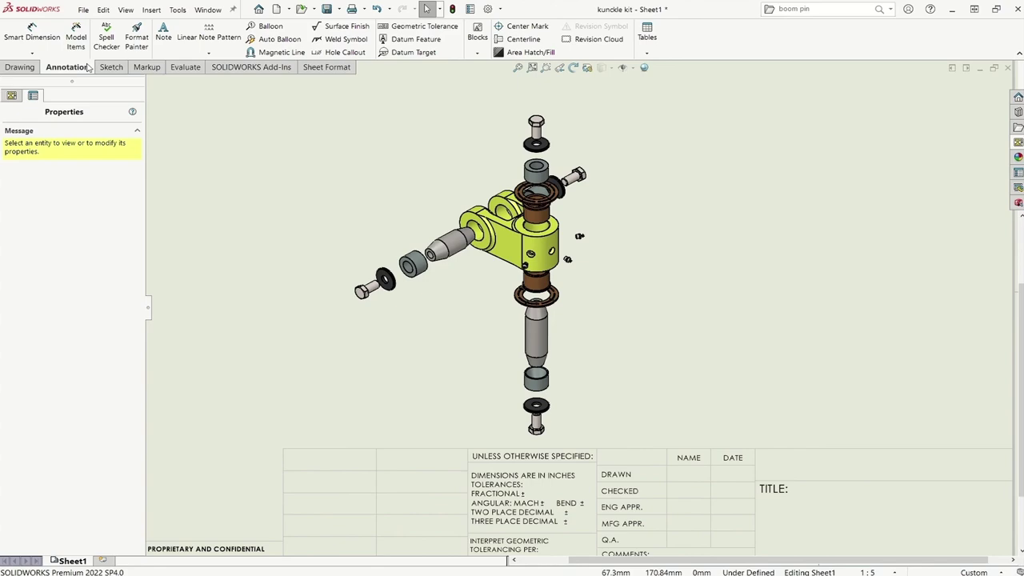
{"action": "left_click", "coordinate": [270, 42]}
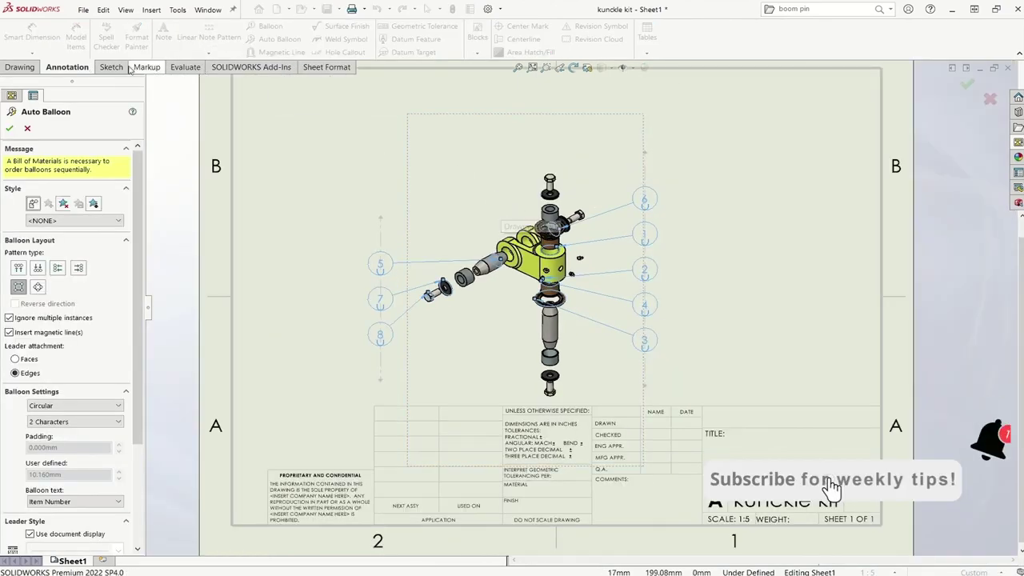
{"action": "key", "text": "Return"}
Anchor a six-item bill of materials top-left and shift Drawing View1 to the right.
{"action": "left_click", "coordinate": [646, 52]}
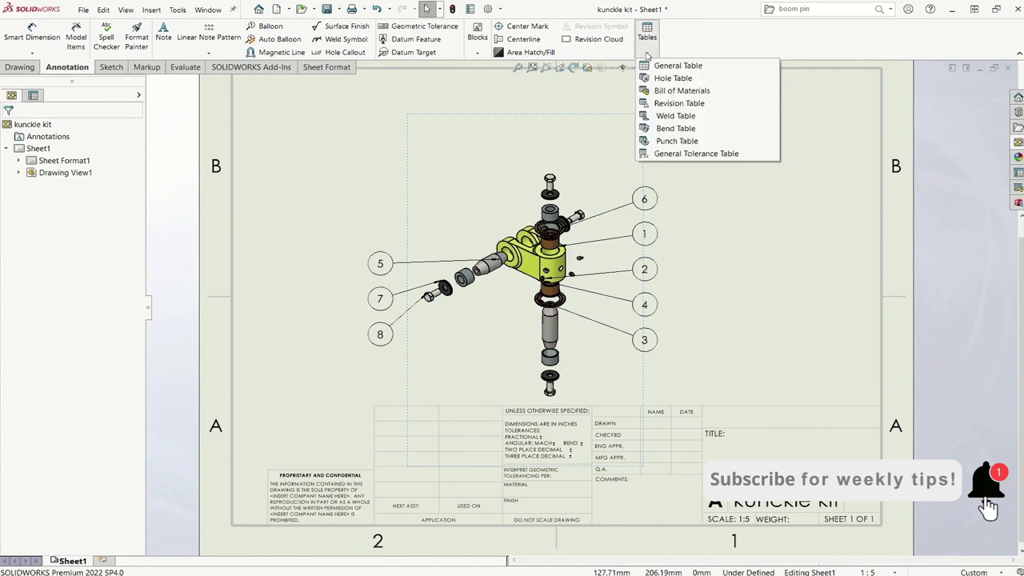
{"action": "left_click", "coordinate": [682, 91]}
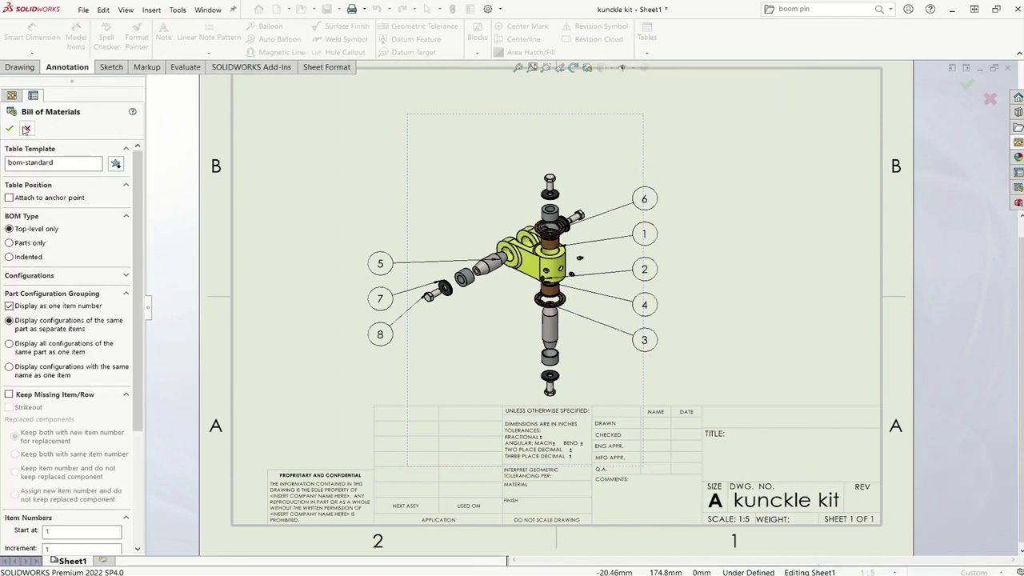
{"action": "left_click", "coordinate": [9, 129]}
{"action": "key", "text": "f"}
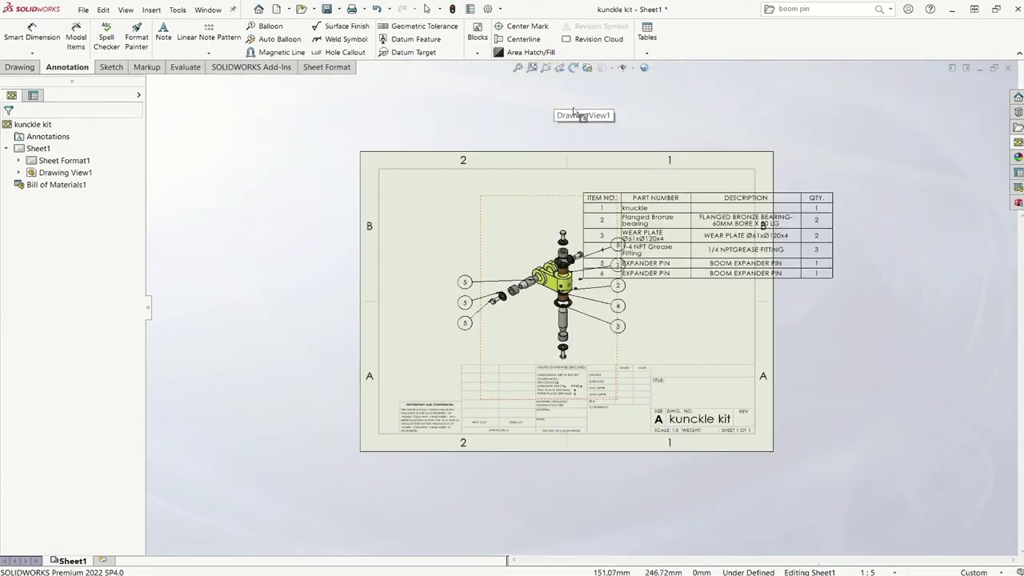
{"action": "left_click", "coordinate": [508, 112]}
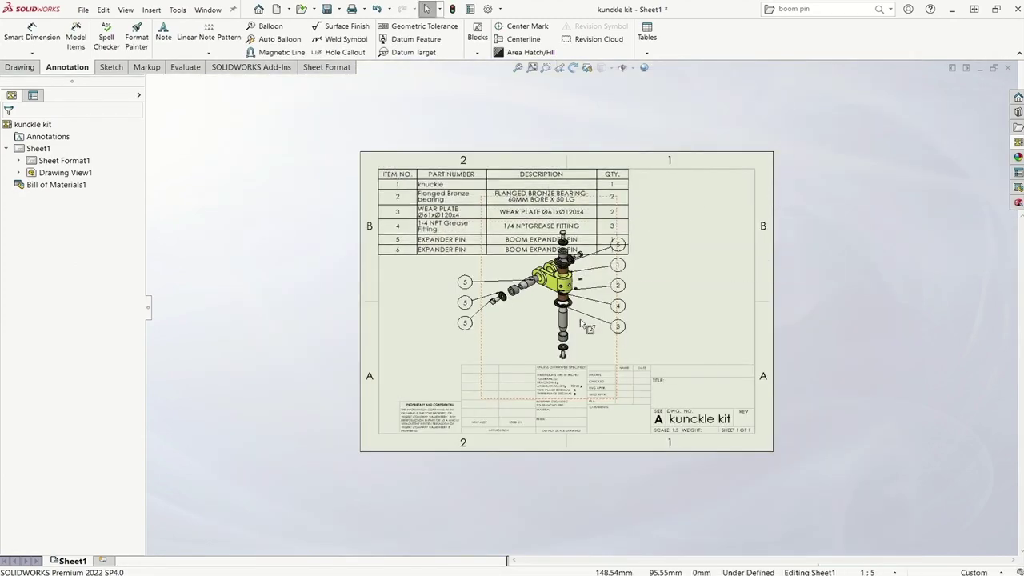
{"action": "left_click_drag", "start_coordinate": [616, 347], "coordinate": [729, 345]}
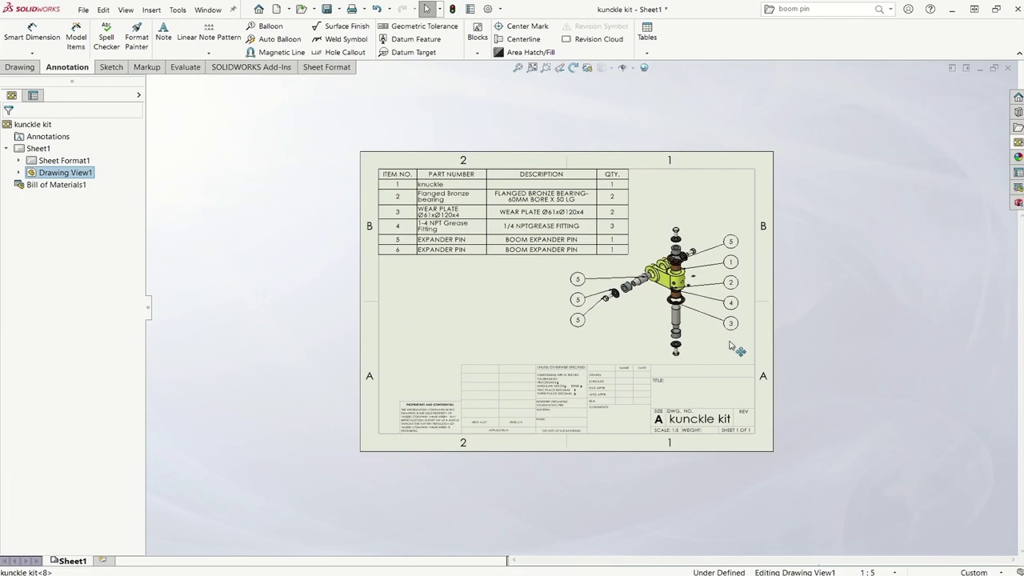
{"action": "scroll", "coordinate": [593, 256], "scroll_direction": "down", "scroll_amount": 2}
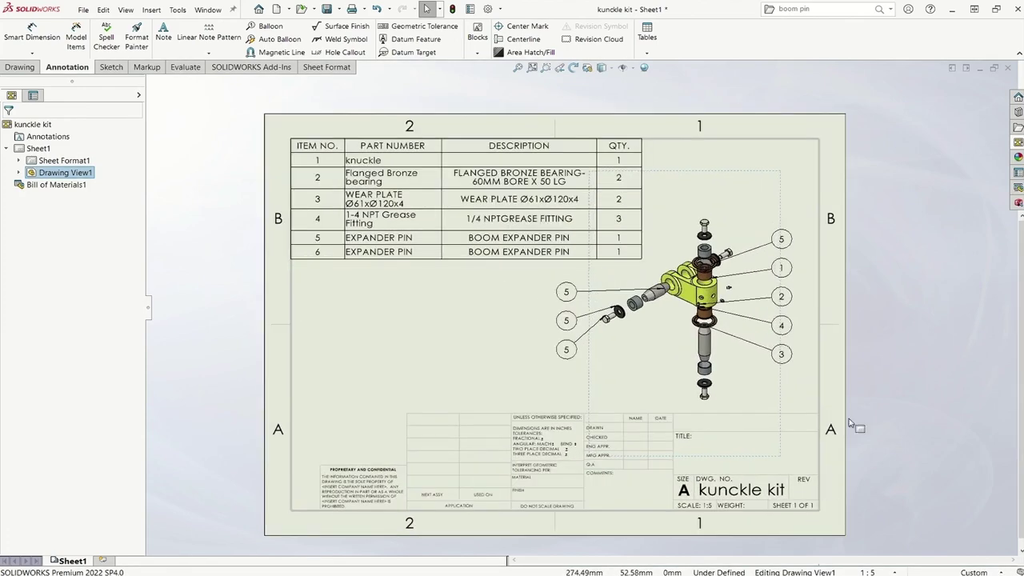
{"action": "left_click", "coordinate": [896, 390]}
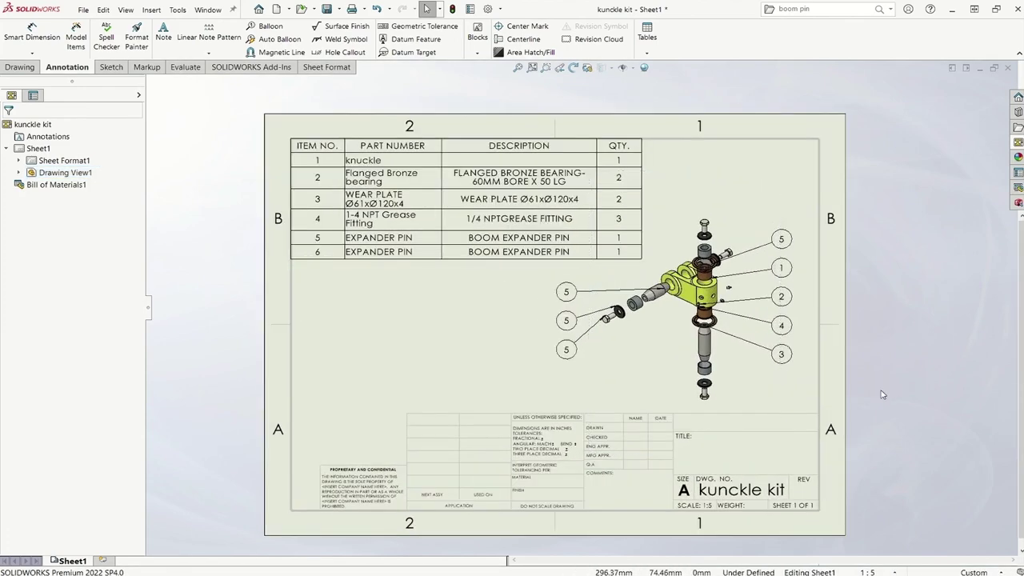